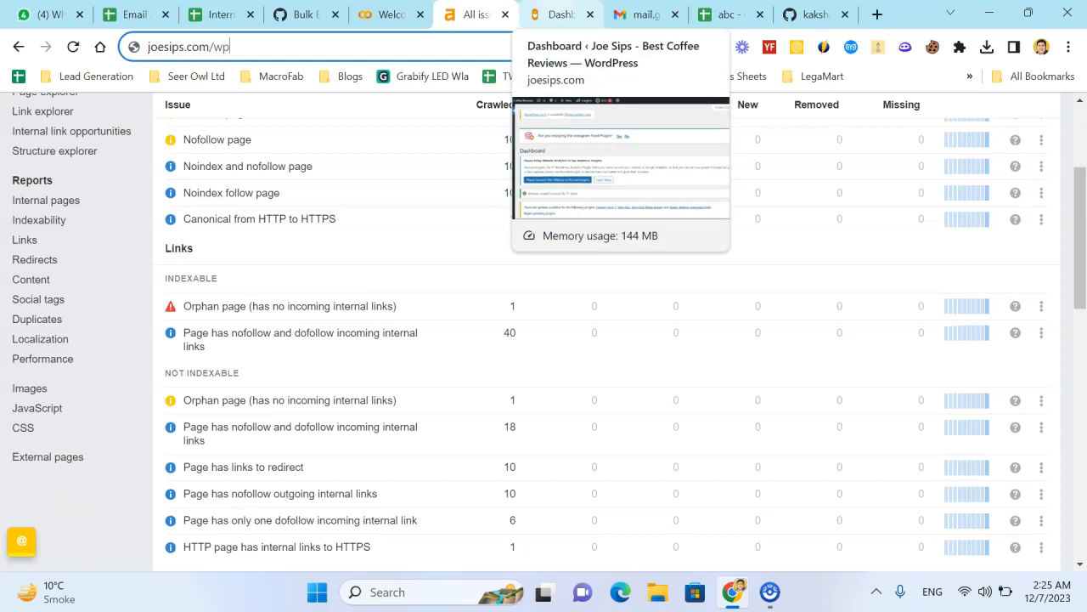
Step: Open the crawled pages for the Noindex page issue and review the affected URLs and their meta robots values
scroll(402, 251, "up", 2)
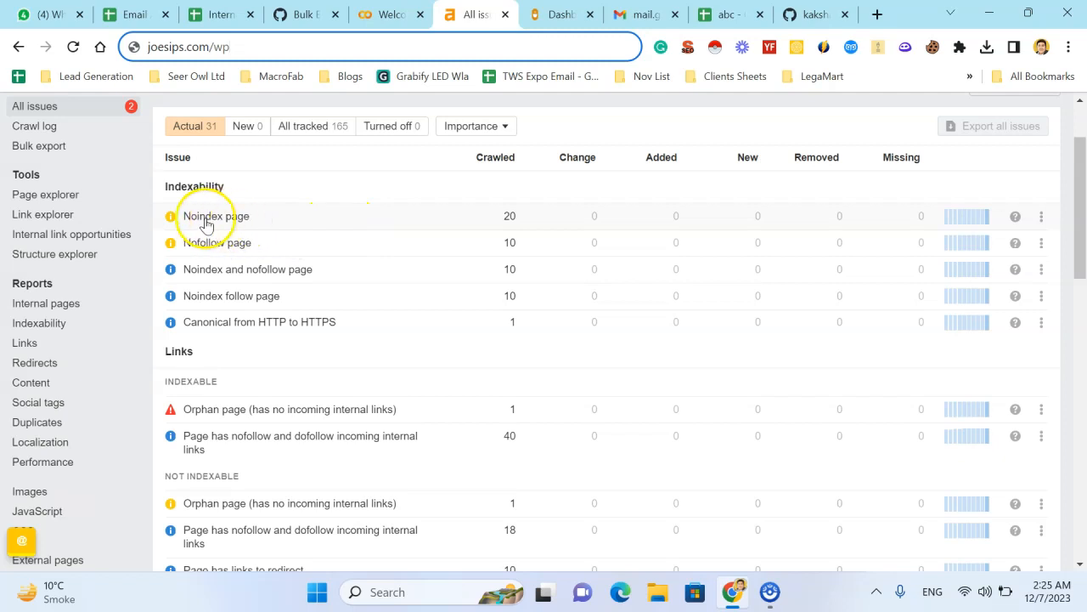
left_click(504, 219)
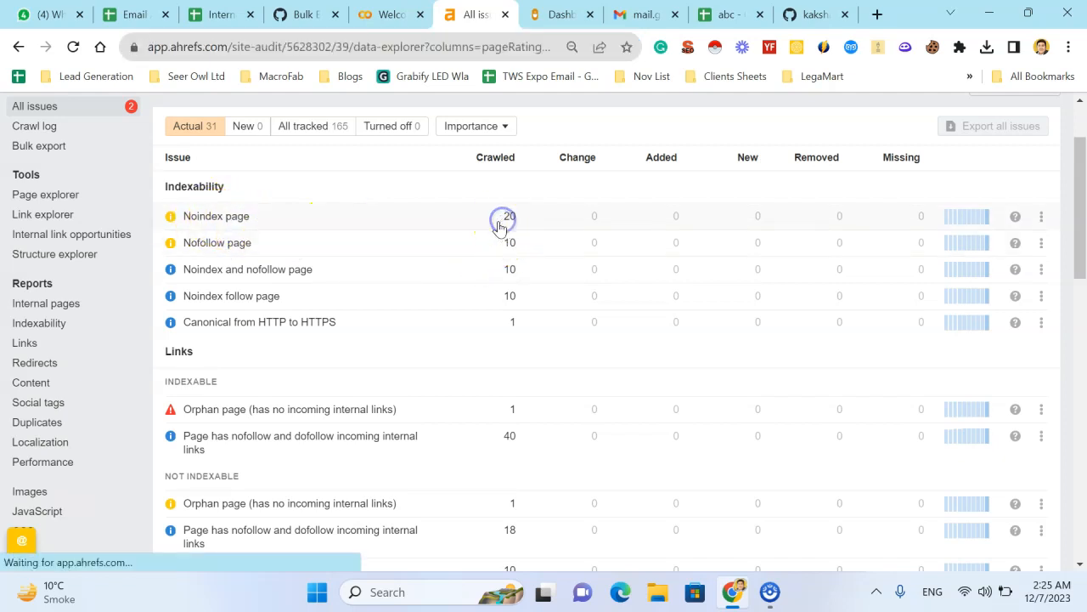
scroll(343, 338, "down", 2)
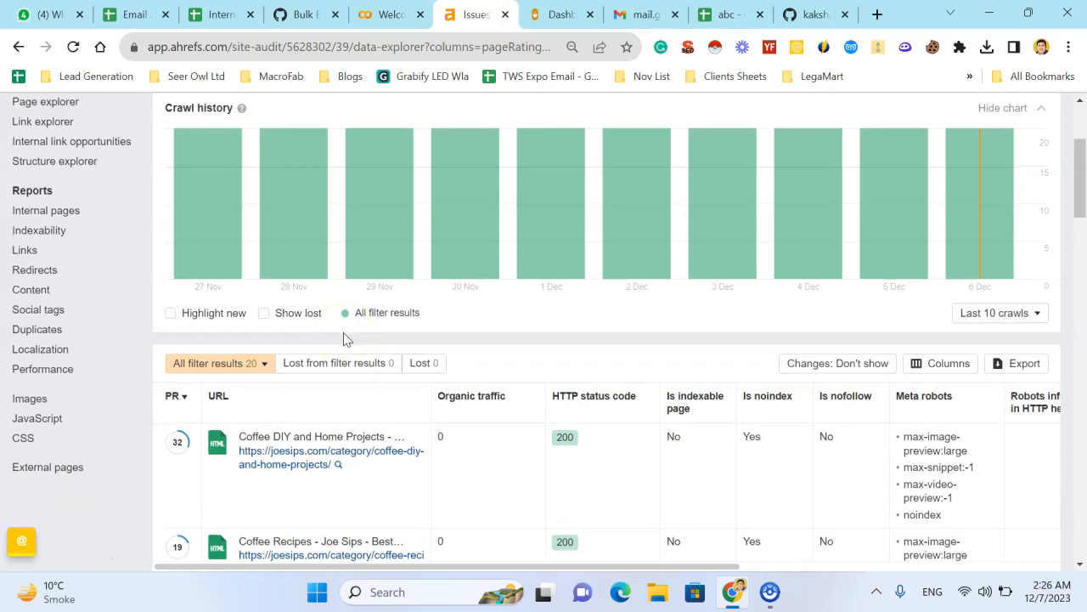
scroll(348, 340, "down", 1)
scroll(357, 390, "down", 2)
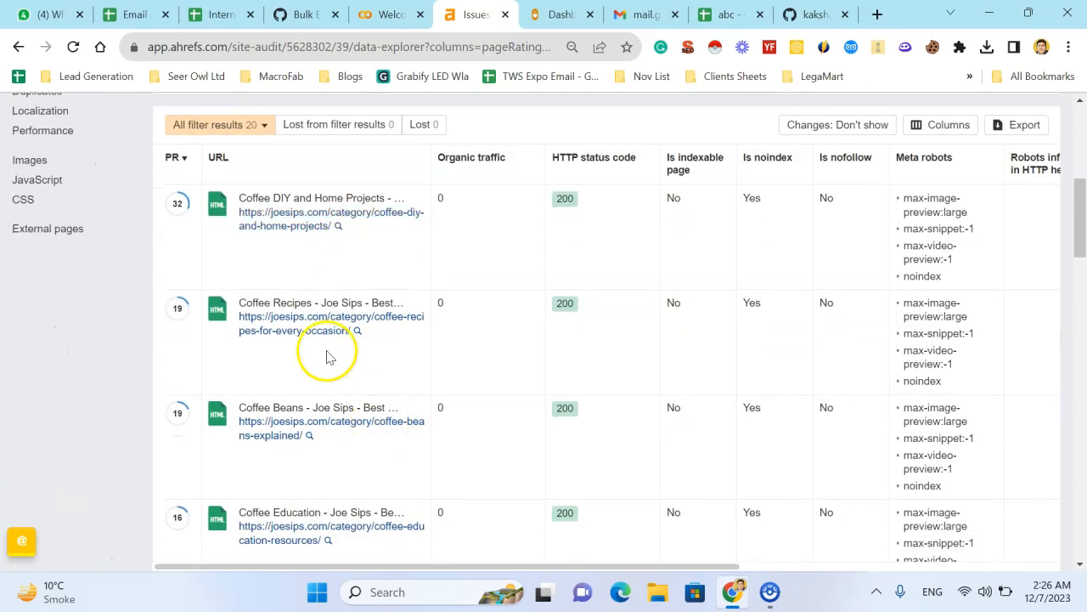
scroll(311, 512, "down", 4)
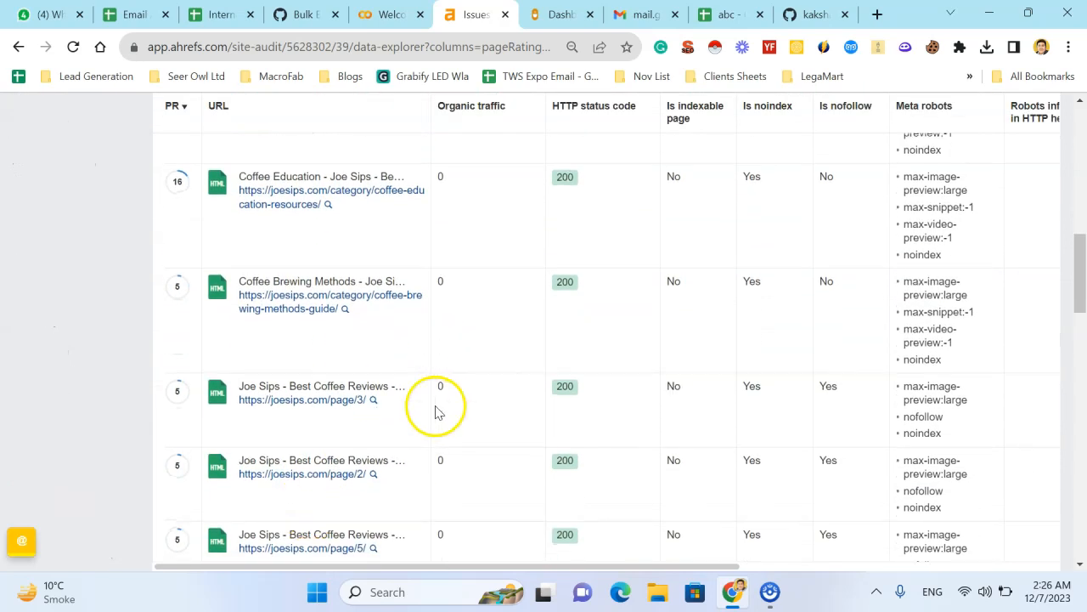
scroll(437, 413, "up", 4)
Step: Switch to the WordPress admin of joesips.com and open the All in One SEO plugin's dashboard
left_click(561, 15)
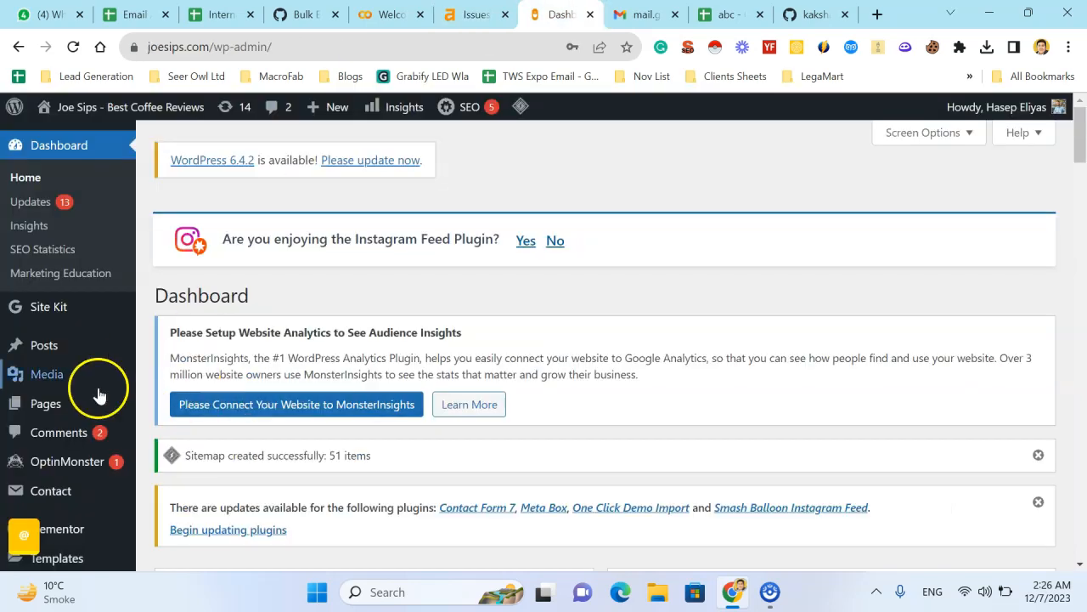
scroll(89, 433, "down", 4)
mouse_move(80, 366)
scroll(81, 369, "down", 3)
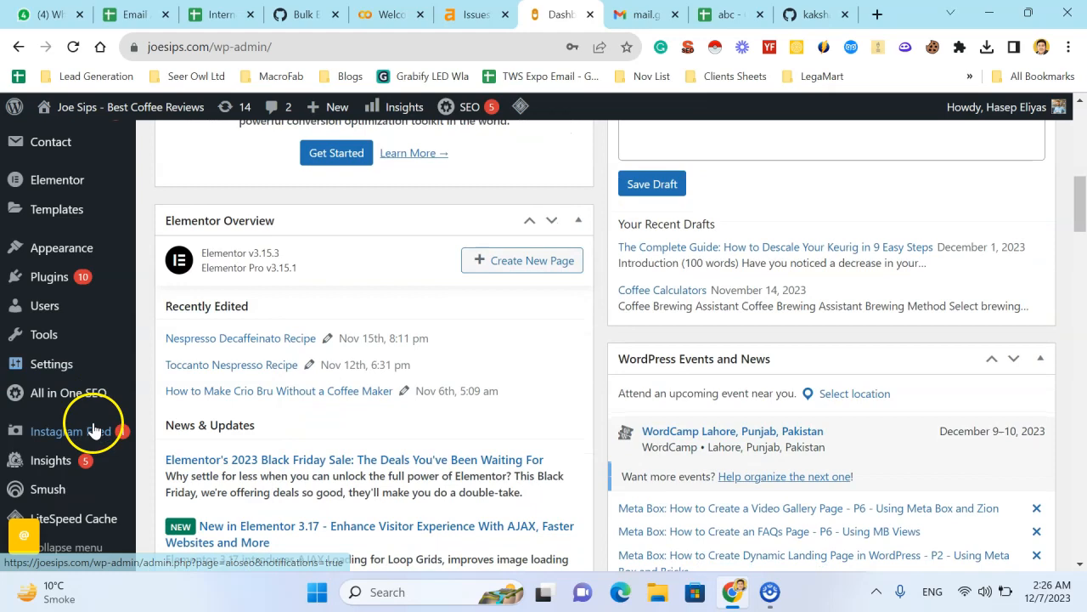
mouse_move(73, 315)
scroll(75, 317, "up", 1)
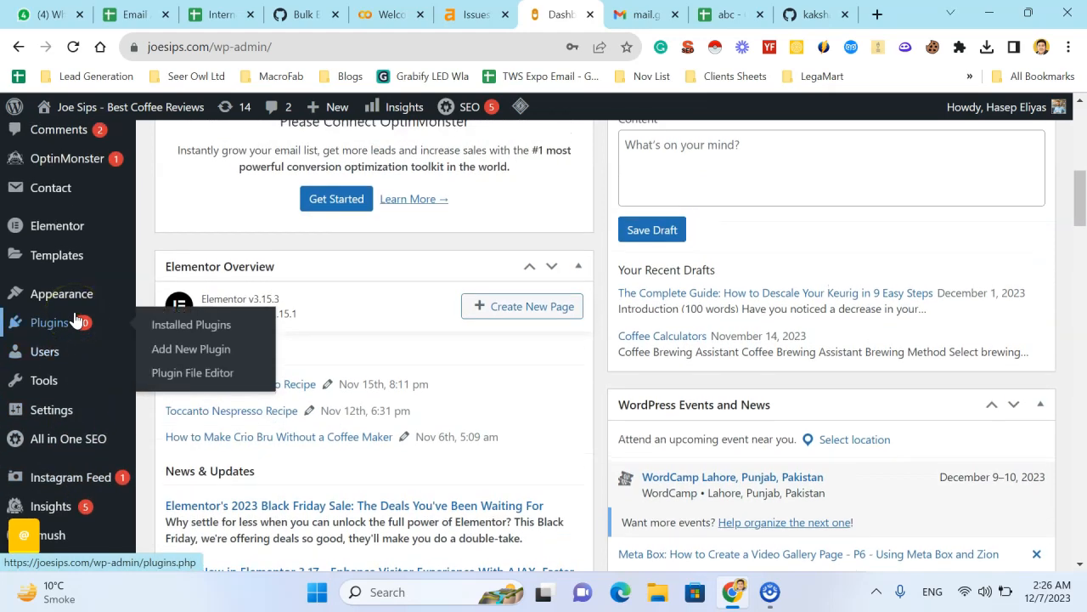
scroll(76, 316, "up", 2)
scroll(77, 316, "down", 6)
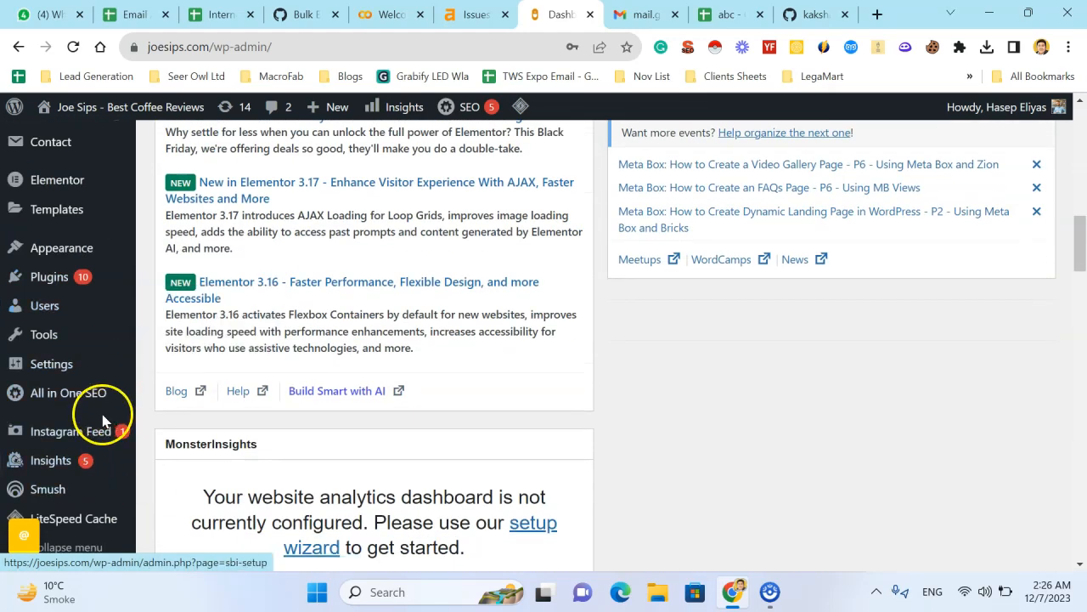
mouse_move(102, 397)
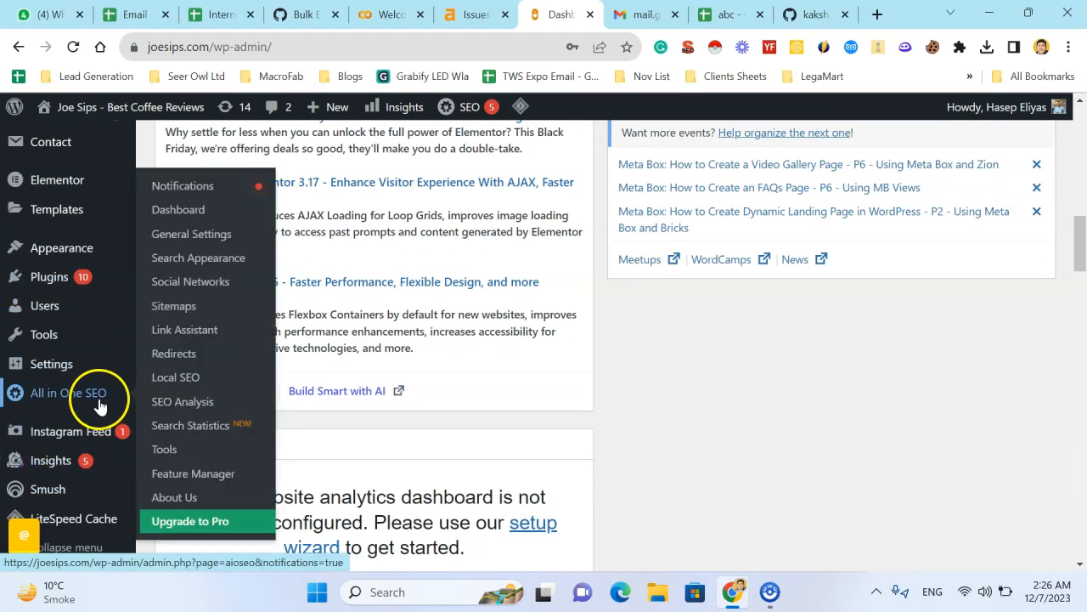
left_click(192, 212)
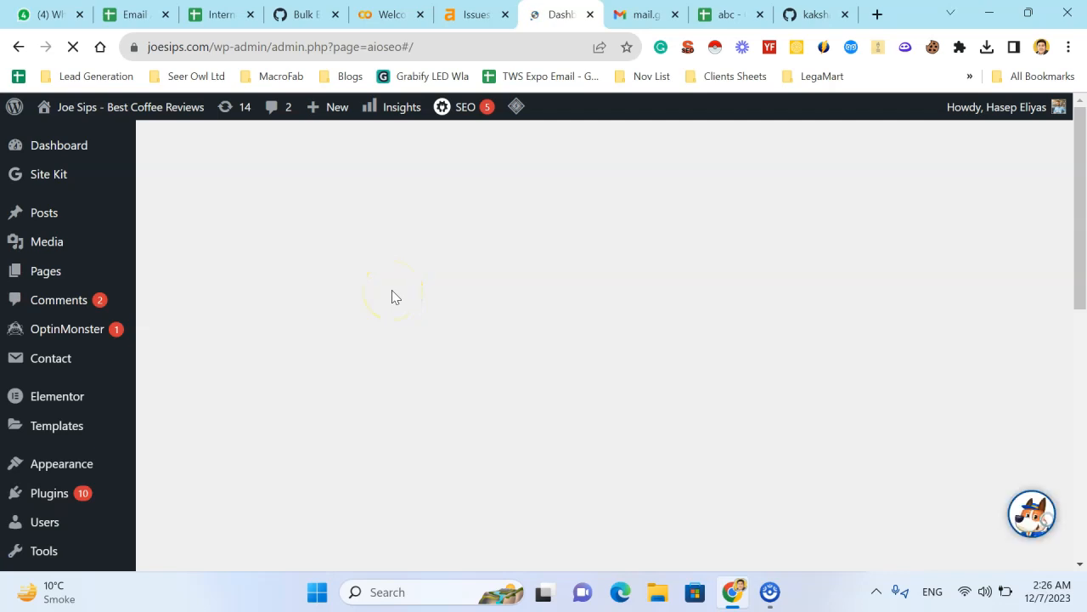
Step: Open All in One SEO's Sitemaps settings and review the post types and taxonomies of the general sitemap
left_click(474, 14)
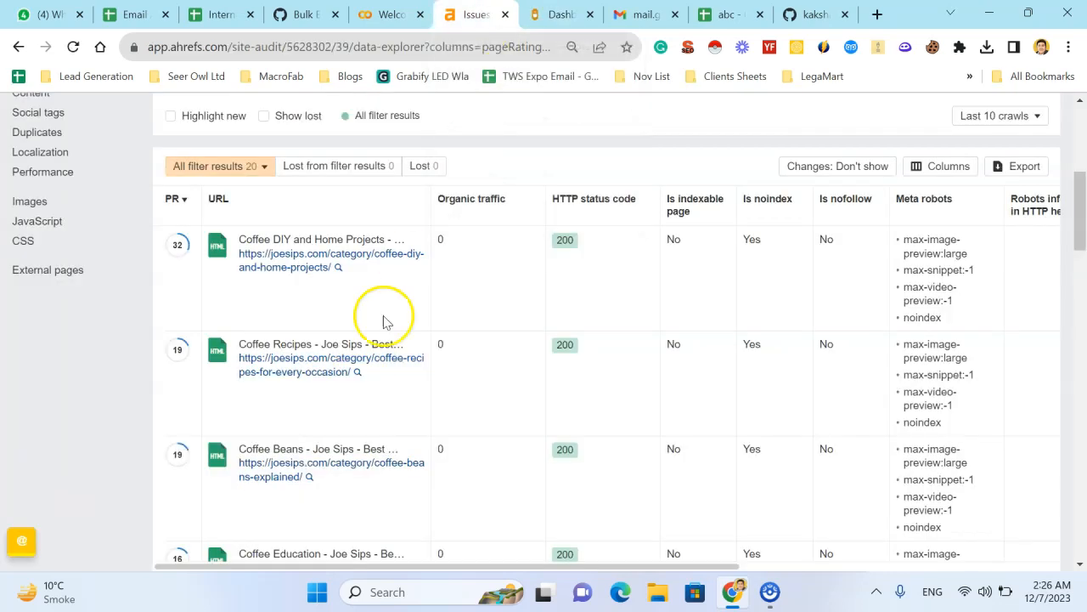
left_click(554, 14)
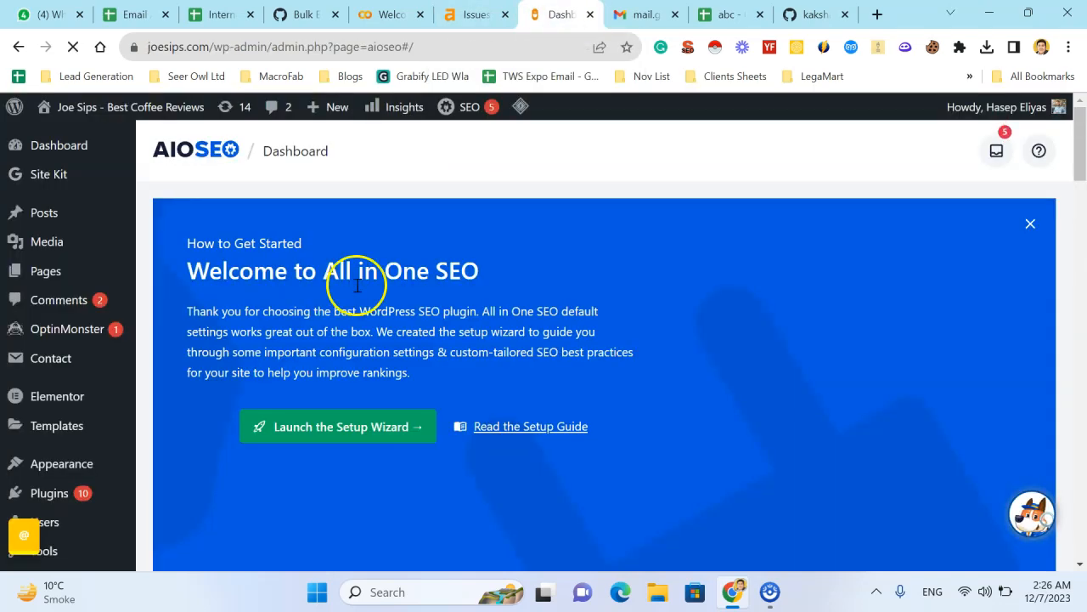
scroll(379, 367, "down", 10)
scroll(379, 372, "down", 2)
scroll(379, 372, "up", 11)
scroll(379, 372, "down", 4)
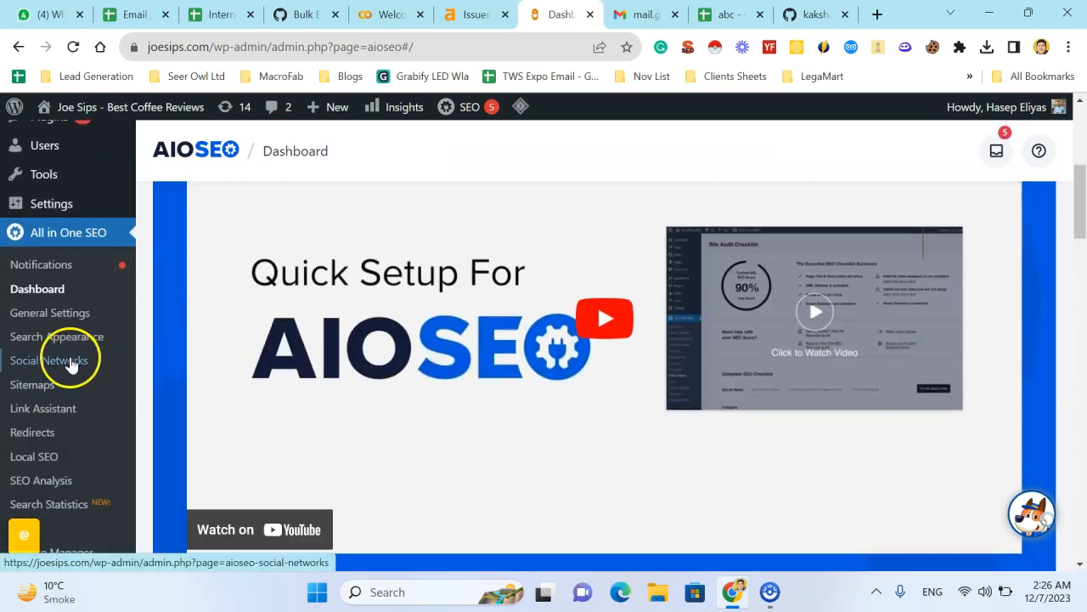
left_click(34, 386)
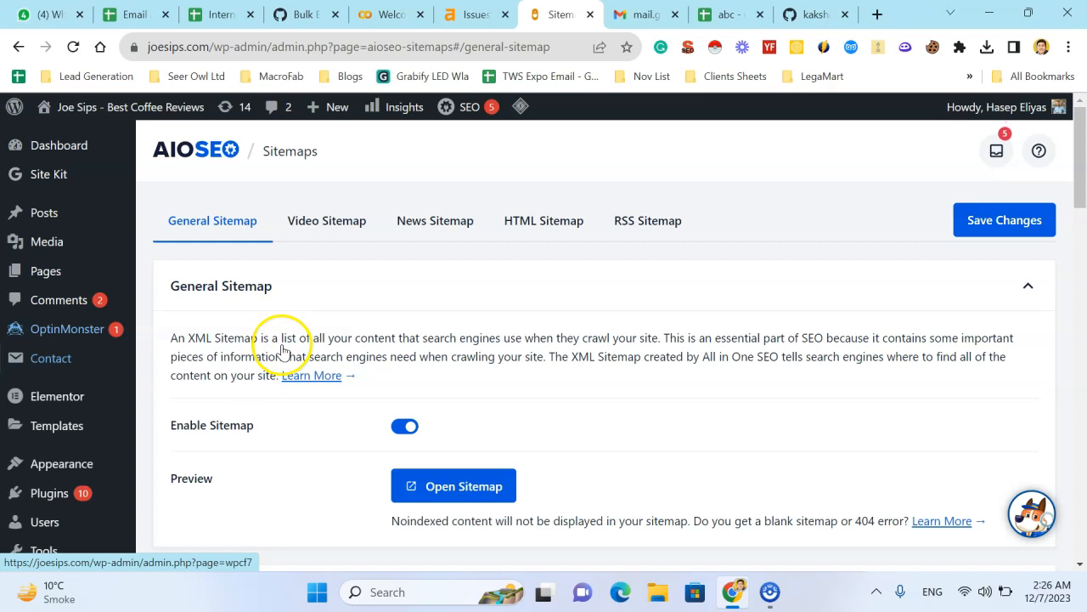
scroll(740, 309, "down", 5)
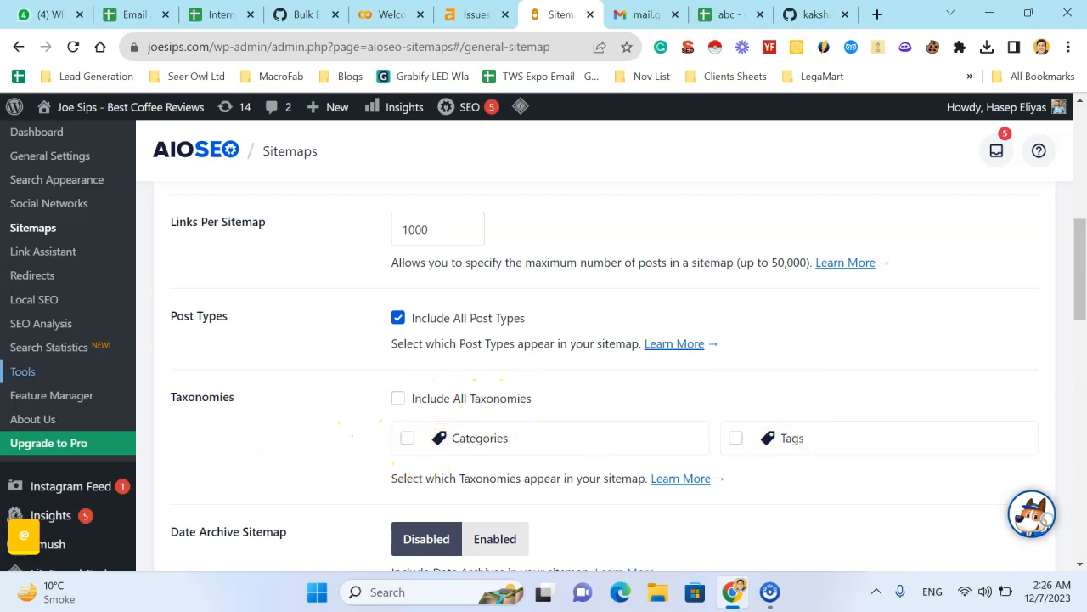
scroll(280, 408, "down", 1)
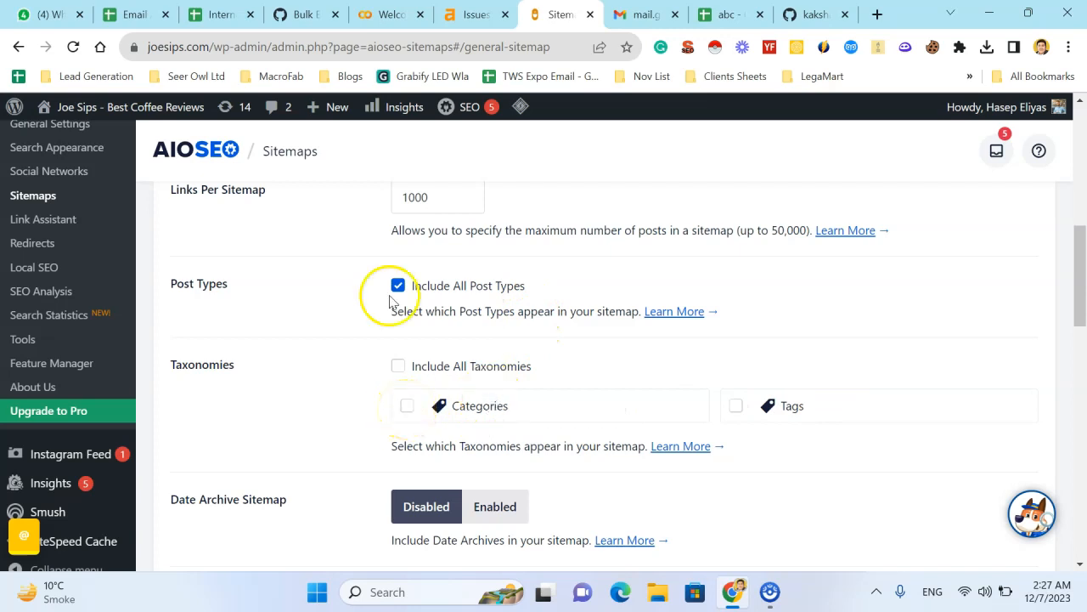
Step: Switch back to the Ahrefs site audit and return to the list of all issues
key("ctrl+shift+Tab")
scroll(261, 223, "up", 3)
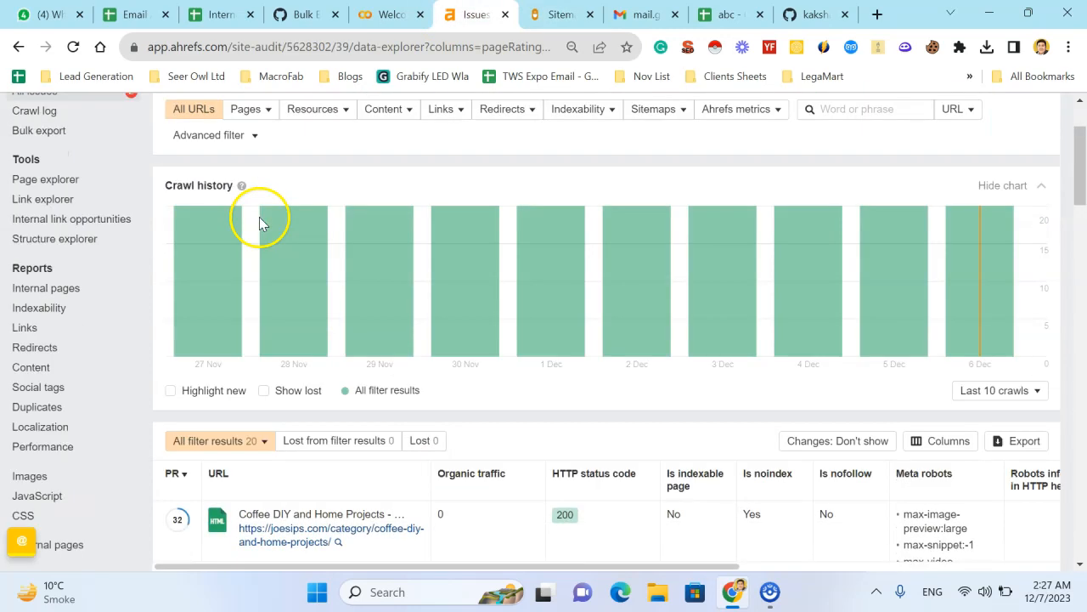
scroll(260, 223, "up", 2)
left_click(104, 212)
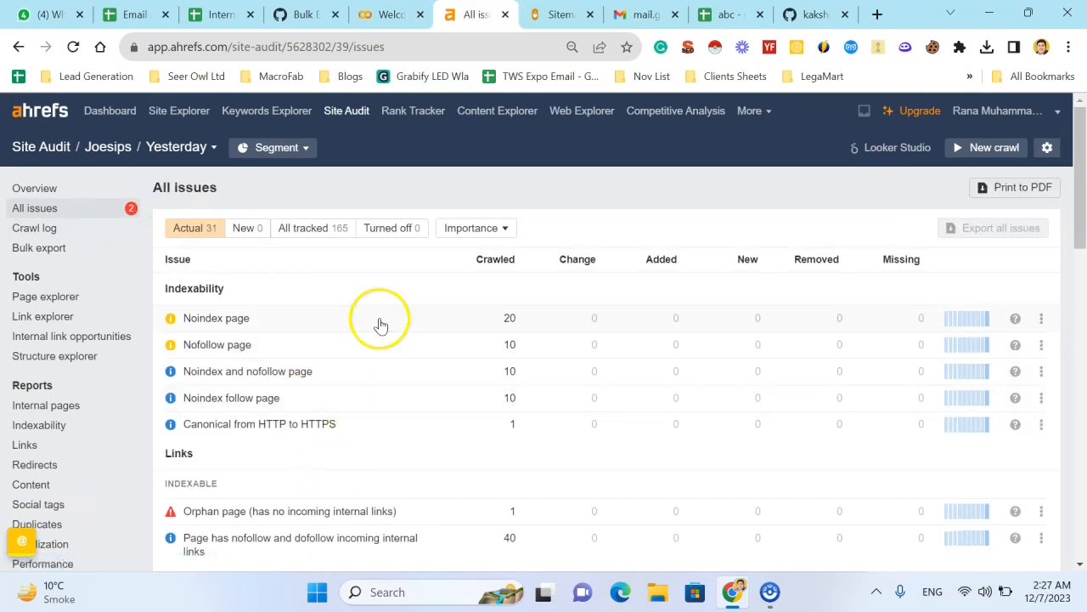
Step: Open the indexable "Orphan page (has no incoming internal links)" issue and examine the affected URL
scroll(344, 386, "down", 3)
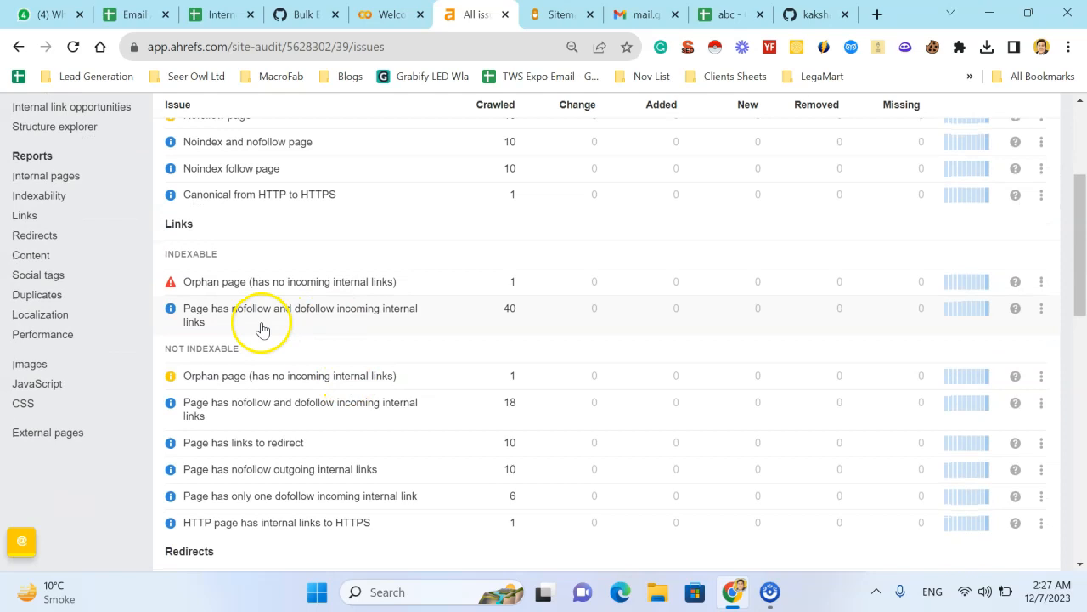
left_click(413, 289)
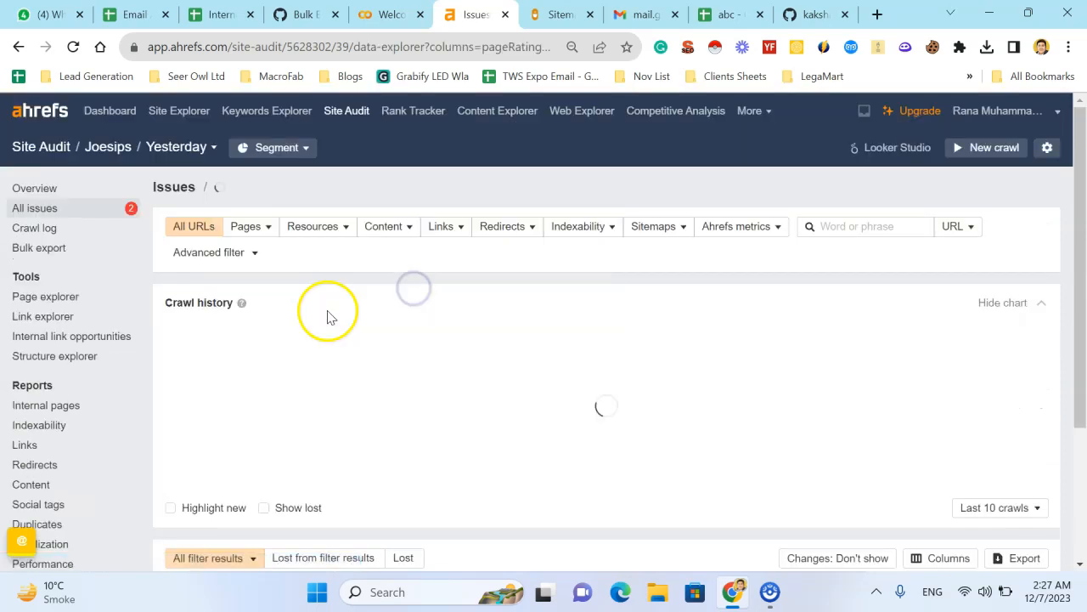
scroll(388, 371, "down", 3)
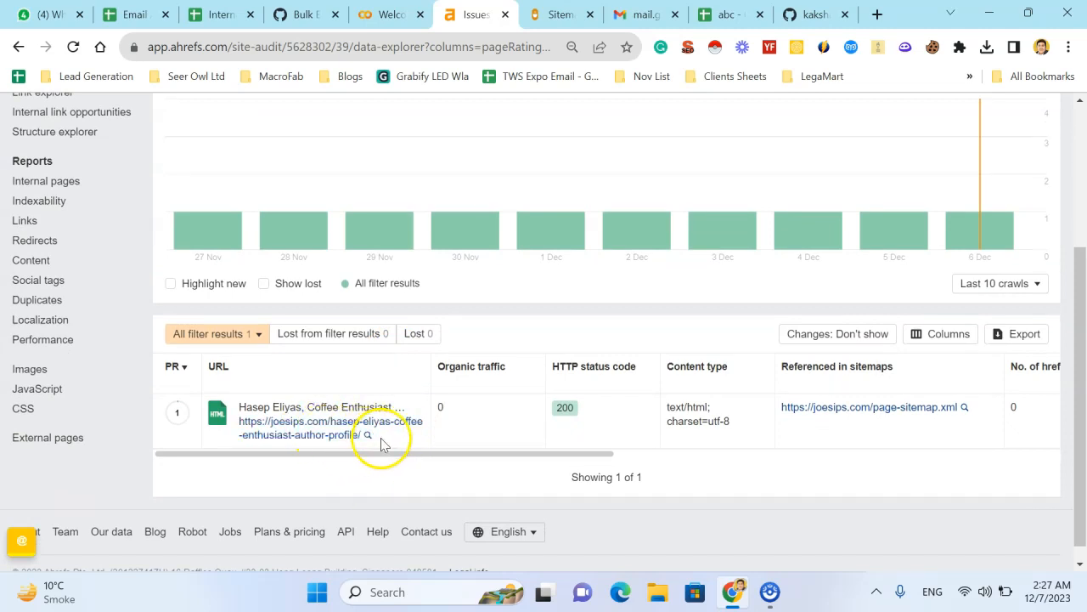
left_click_drag(382, 440, 246, 425)
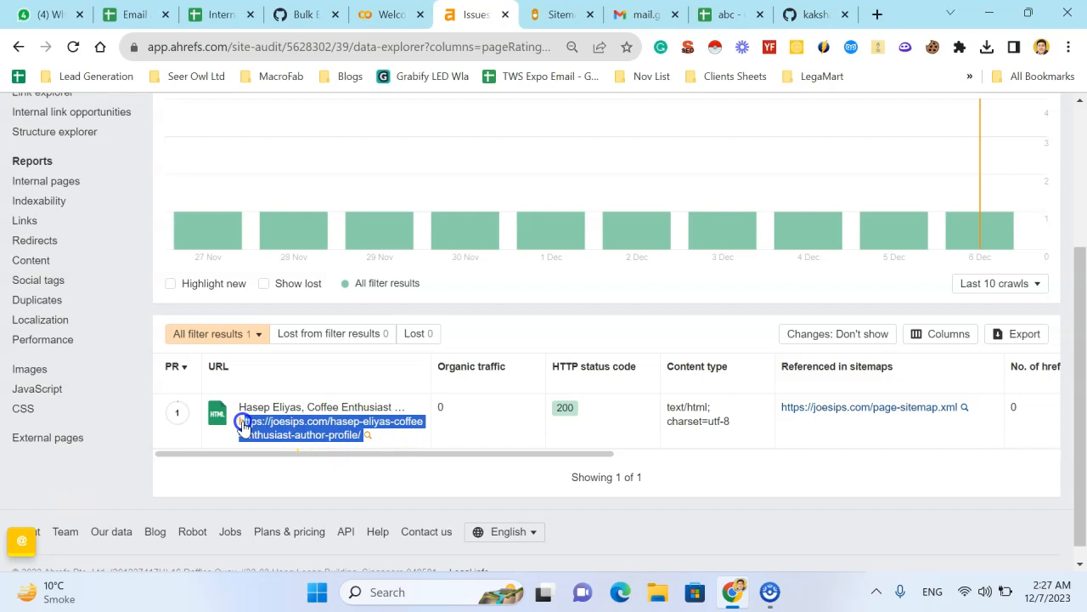
left_click(383, 437)
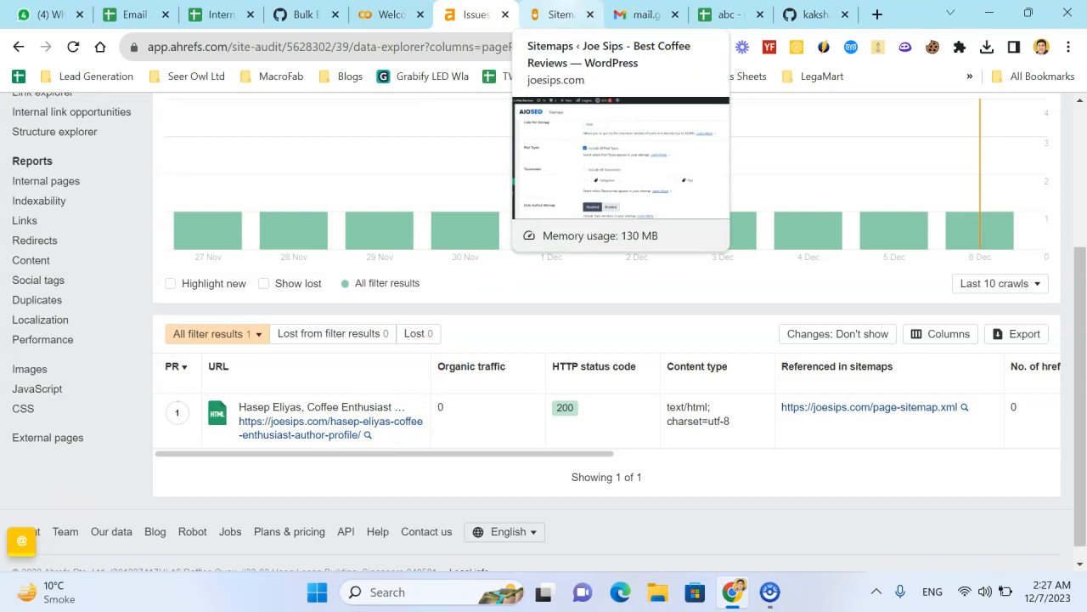
Step: Switch to the WordPress admin, list all posts, and open "How to Process Coffee at Home" for editing
left_click(560, 14)
scroll(170, 280, "up", 10)
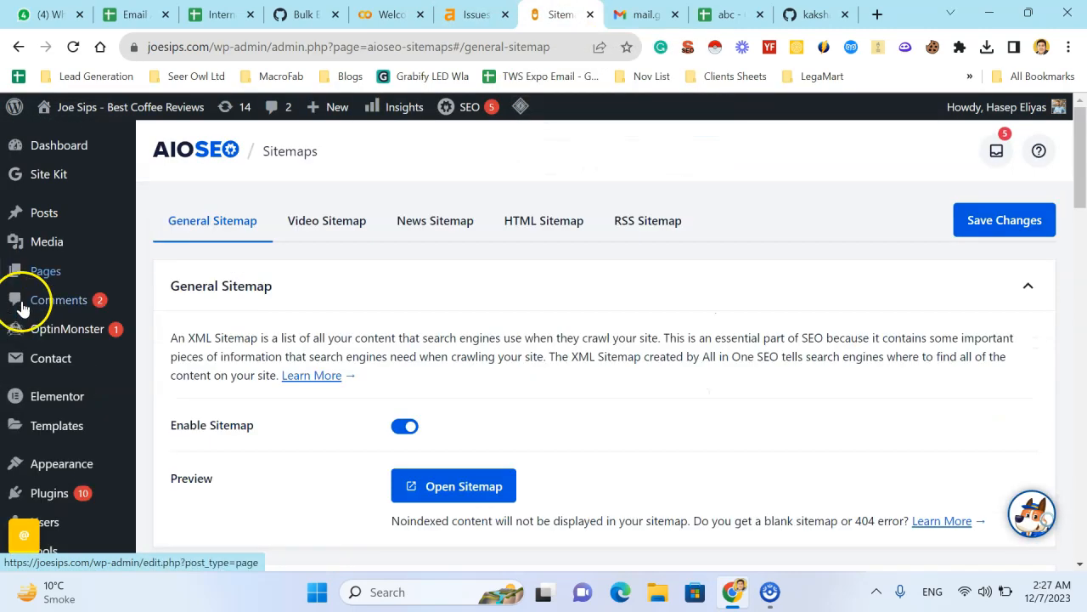
mouse_move(66, 211)
left_click(180, 215)
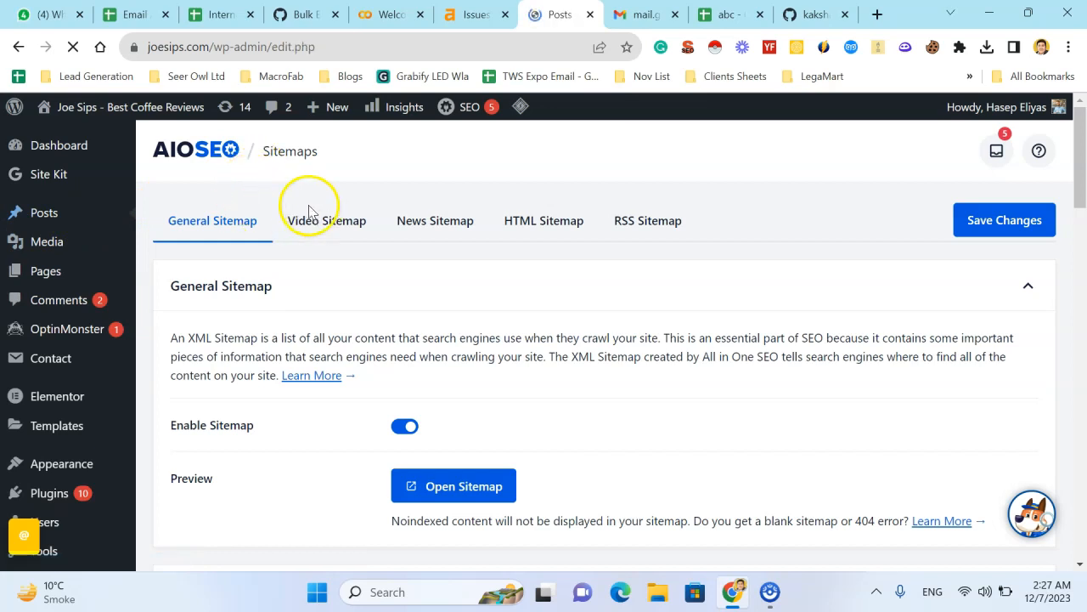
scroll(340, 332, "down", 4)
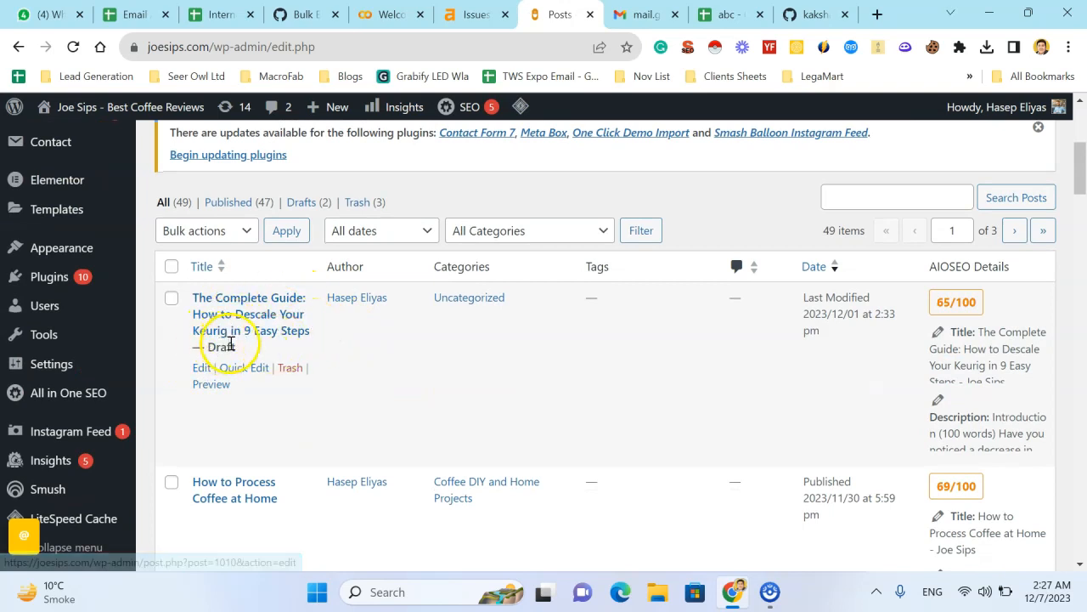
scroll(224, 383, "down", 2)
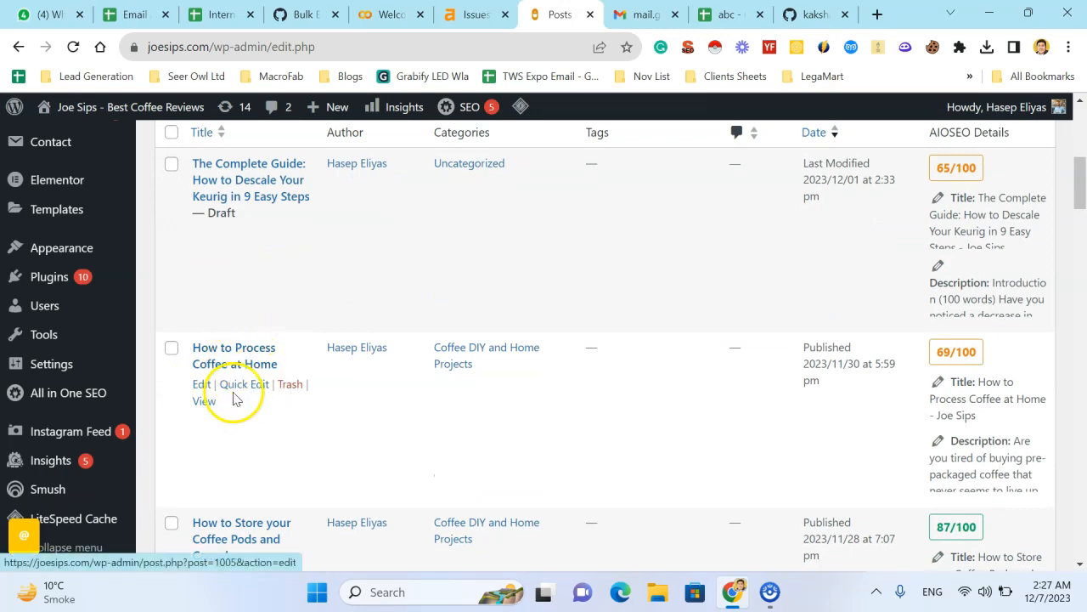
left_click(204, 387)
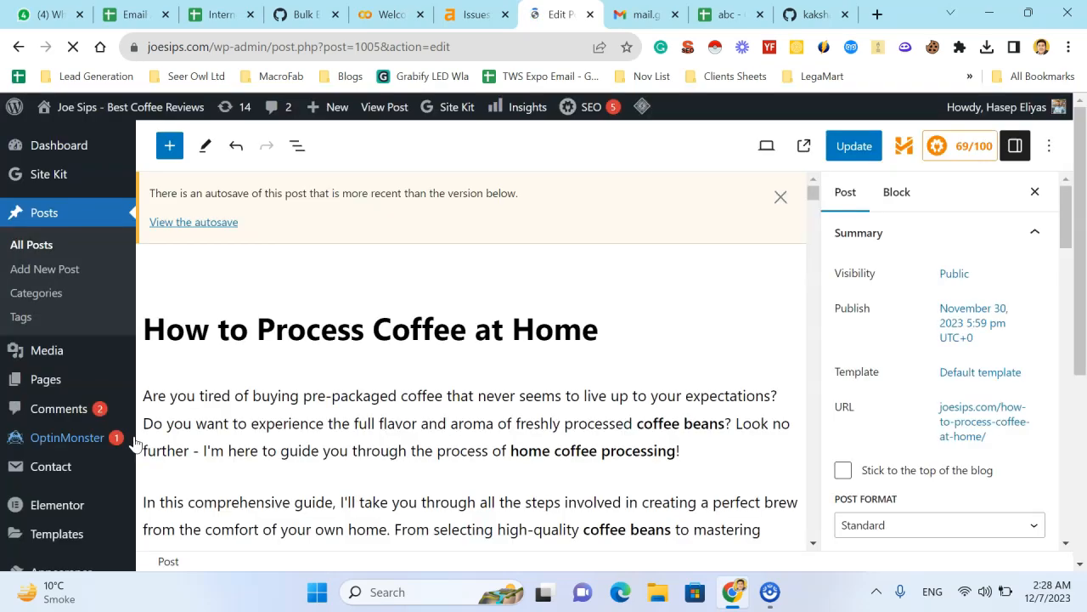
scroll(261, 406, "down", 3)
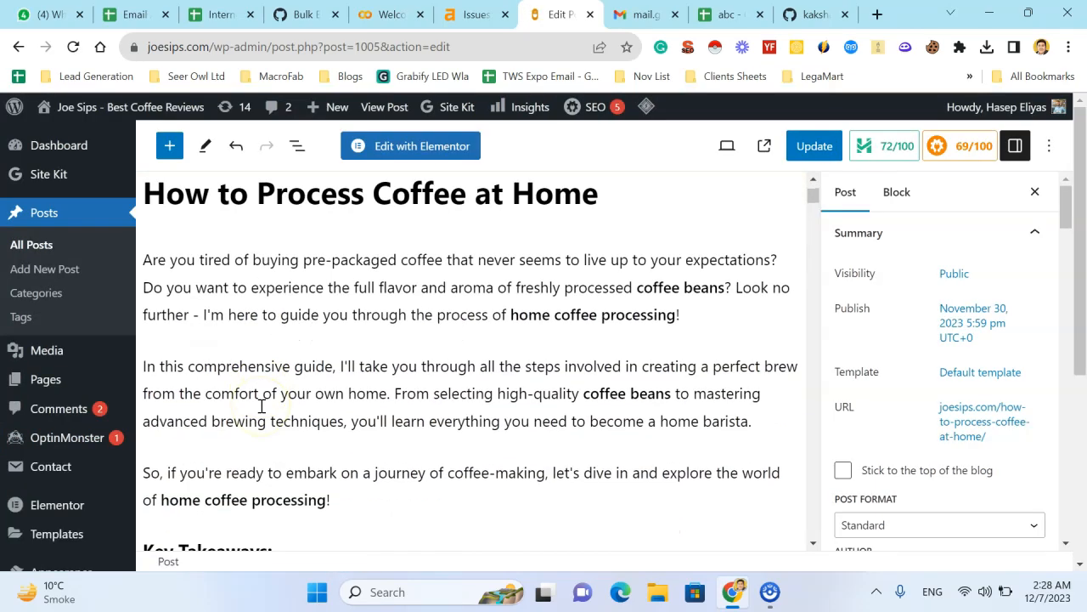
scroll(262, 407, "up", 4)
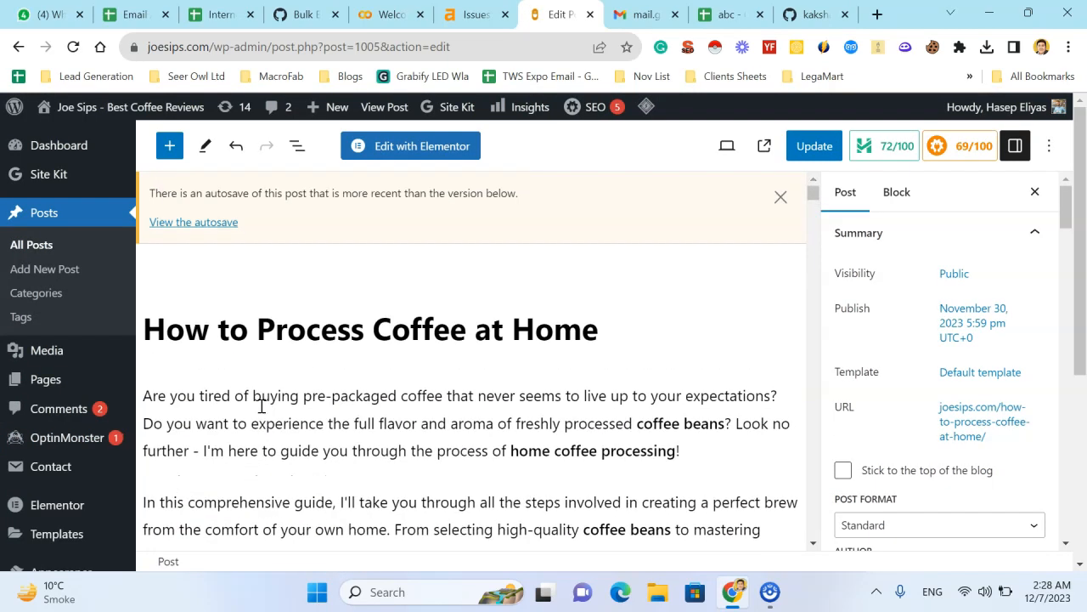
Step: Load joesips.com/sitemap.xml in a new browser tab and open its post sitemap
left_click(879, 13)
type("joesips.com/wp-admin/")
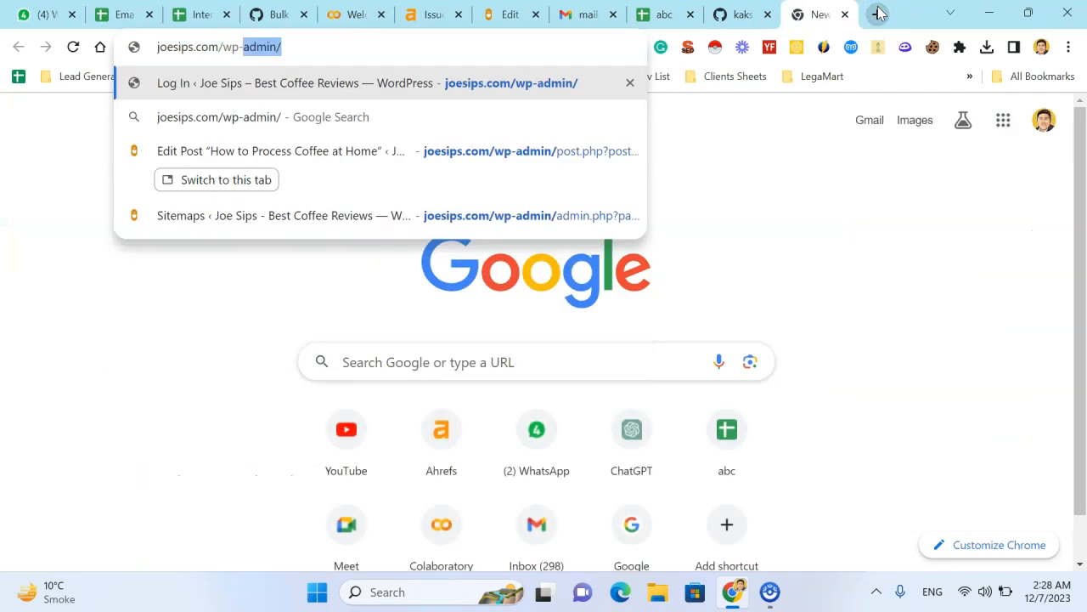
key("BackSpace")
key("BackSpace")
key("BackSpace")
key("BackSpace")
type("sitemap.")
key("Return")
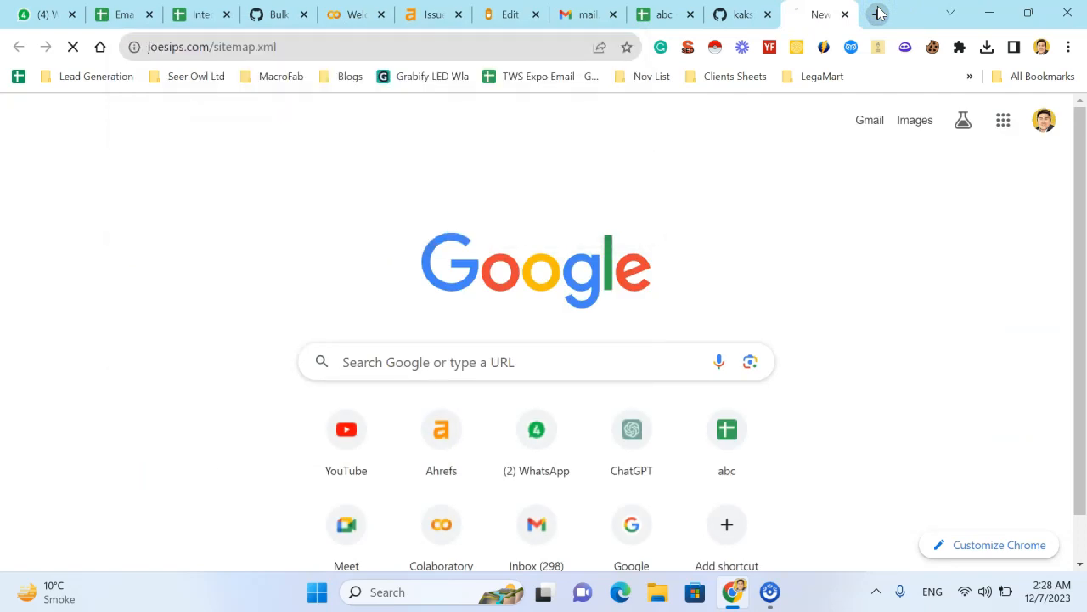
left_click_drag(805, 17, 765, 18)
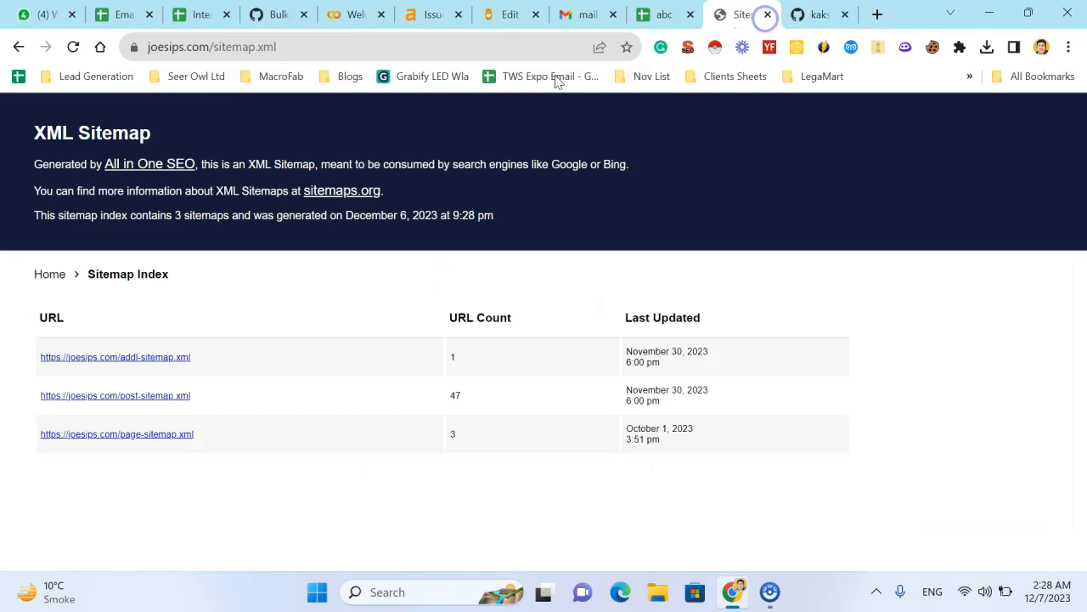
left_click(139, 395)
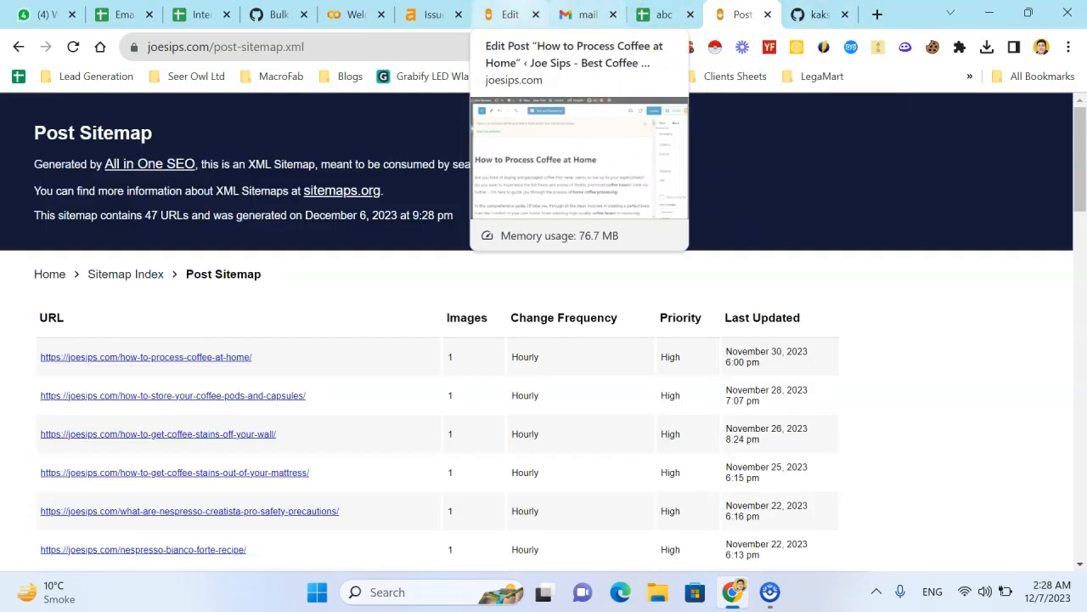
Step: Place the post editor's browser tab directly after the Post Sitemap tab and bring up the article's introduction
left_click_drag(518, 15, 782, 16)
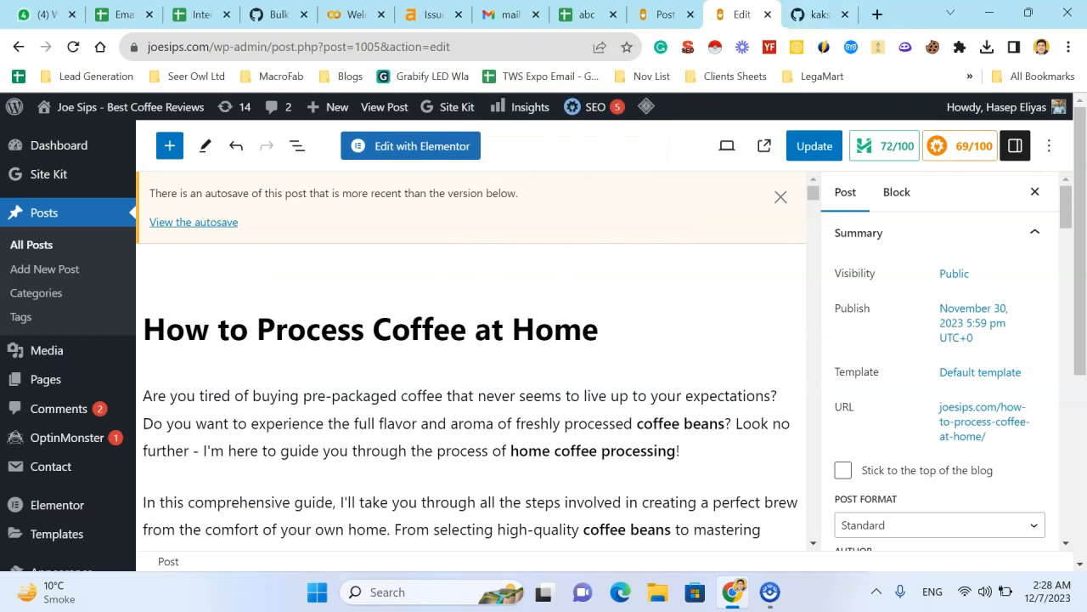
left_click(666, 14)
scroll(333, 418, "down", 1)
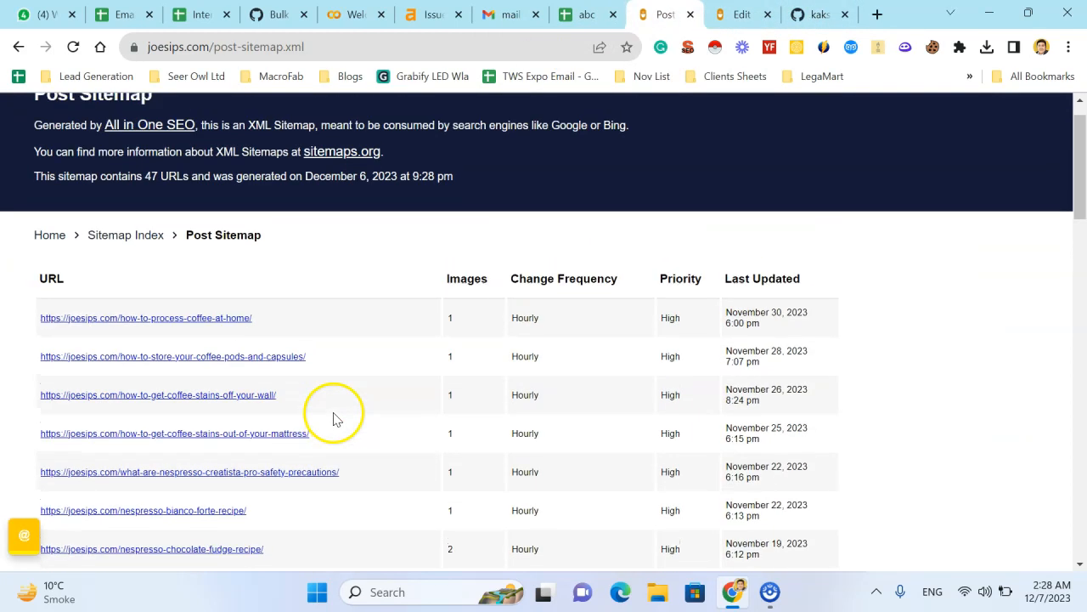
left_click(742, 14)
scroll(477, 486, "down", 2)
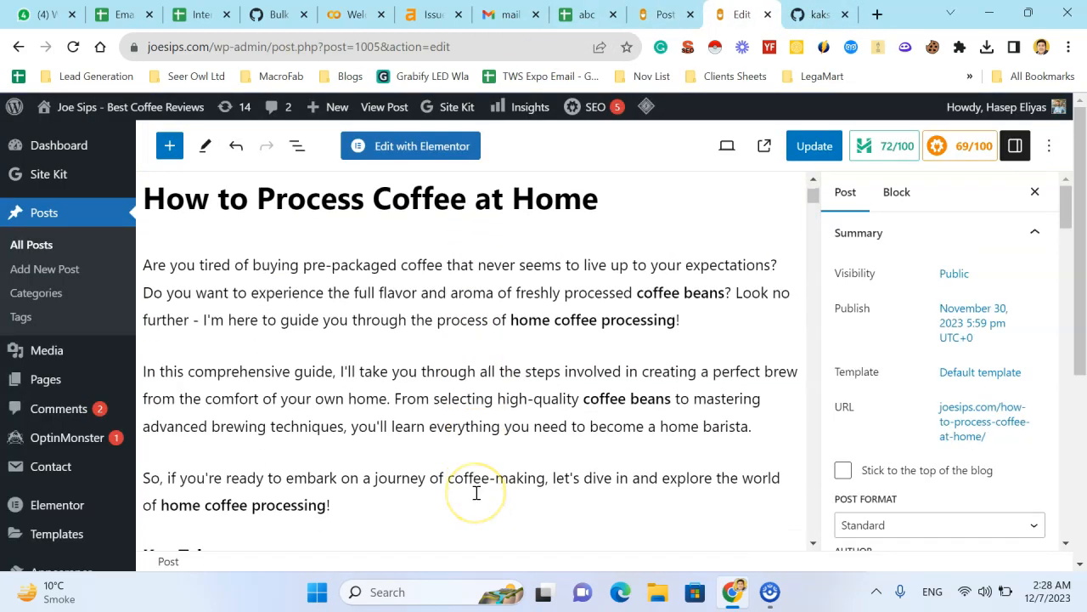
scroll(476, 492, "down", 1)
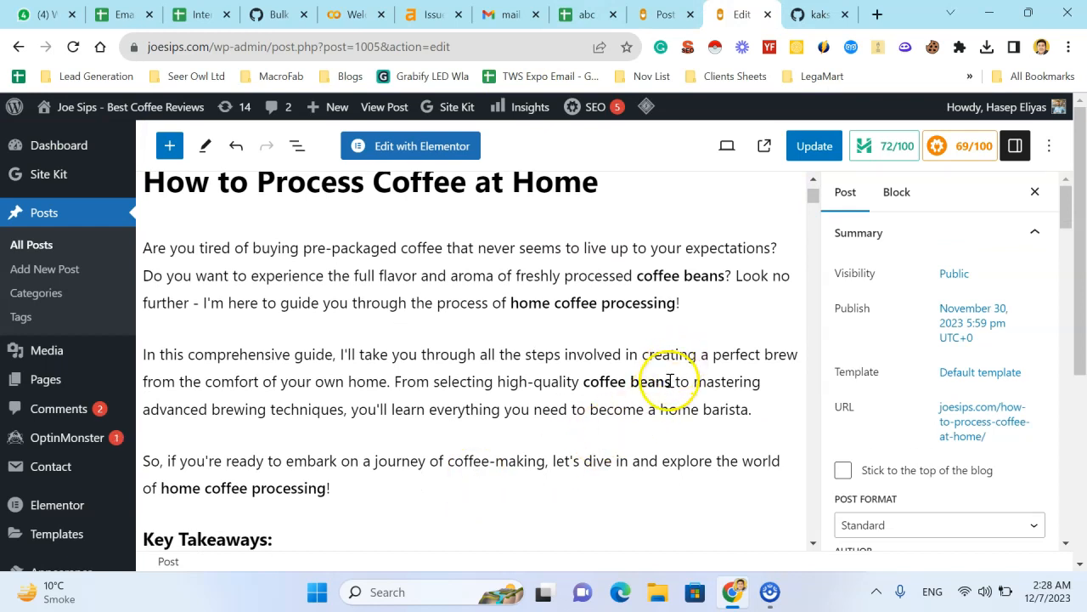
Step: Select "coffee beans" in the second intro paragraph and search the post sitemap for "coffee b" to find a matching article
left_click_drag(671, 384, 584, 384)
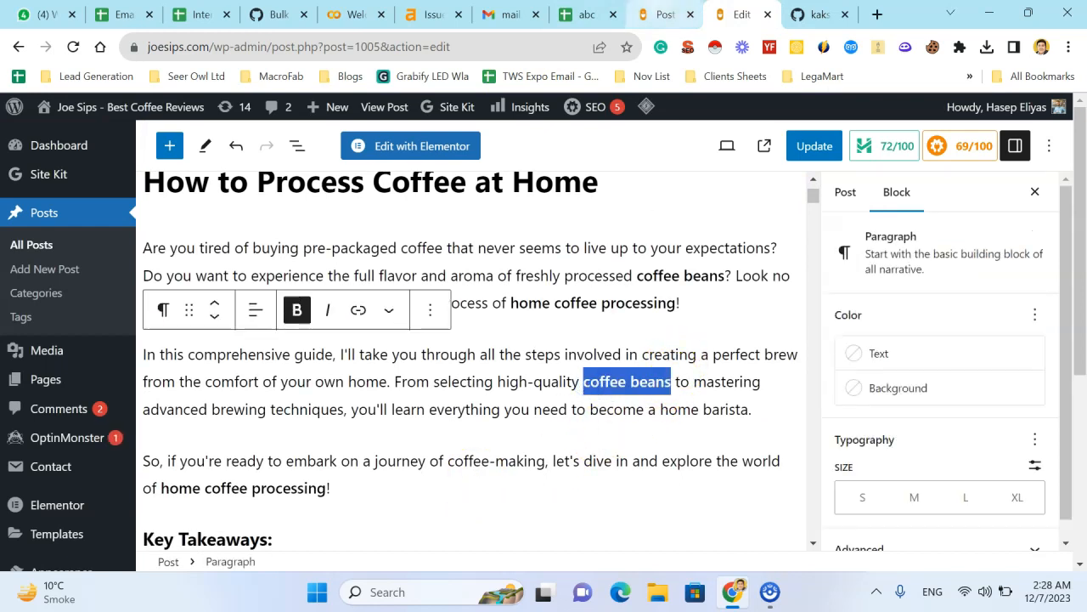
left_click(665, 14)
key("ctrl+f")
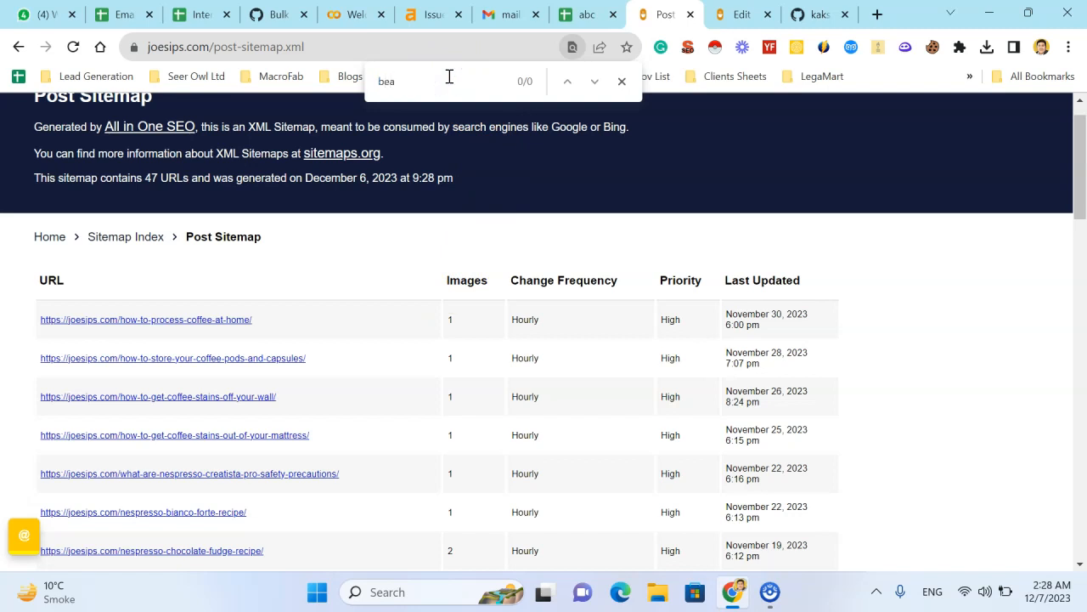
left_click(462, 226)
left_click(513, 85)
type("coffee")
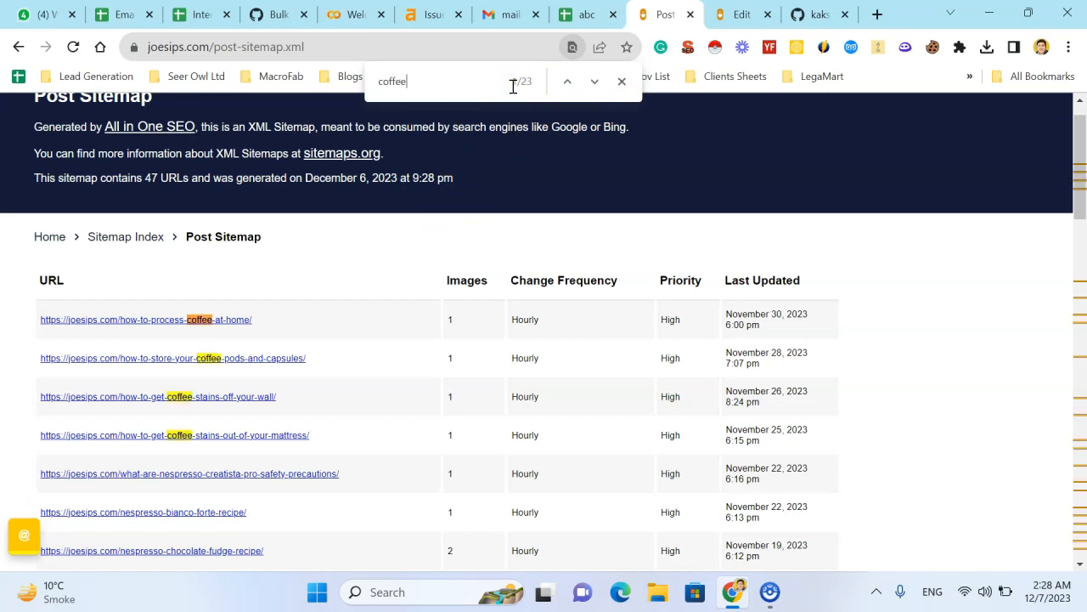
type(" b")
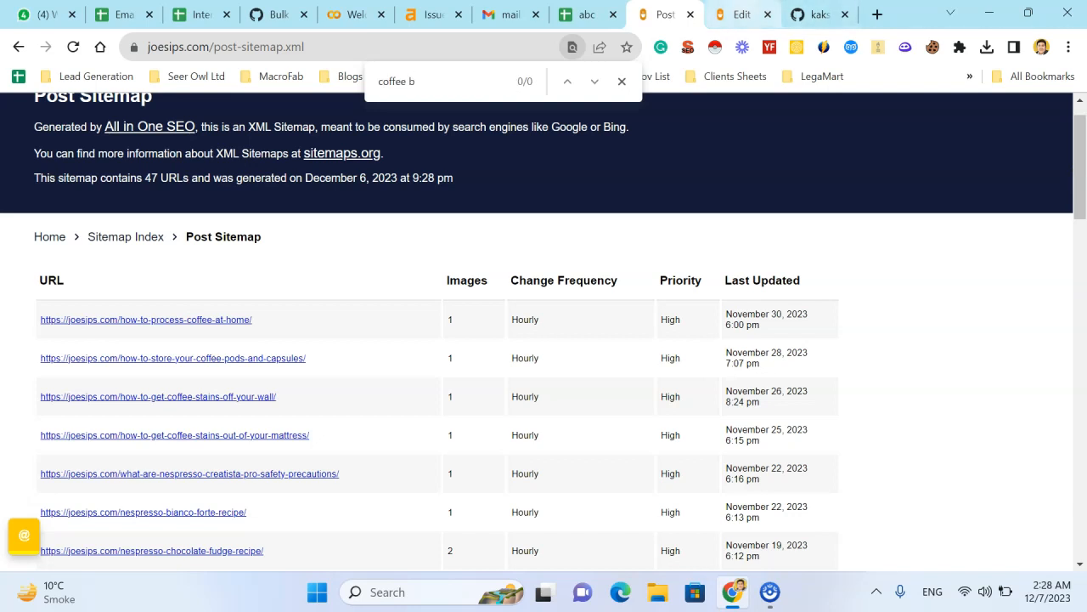
left_click(741, 5)
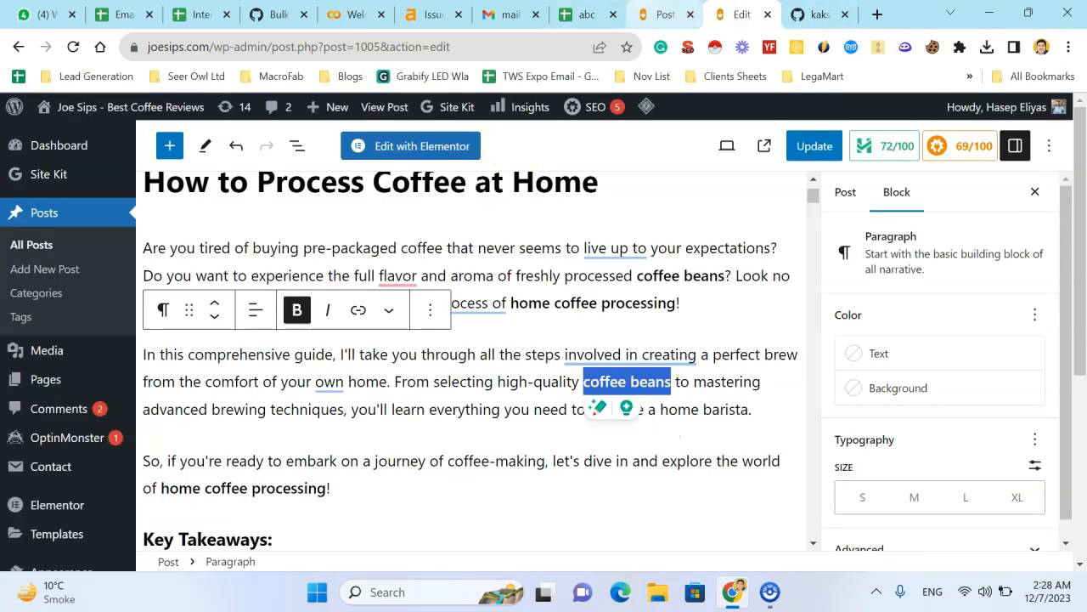
left_click(670, 7)
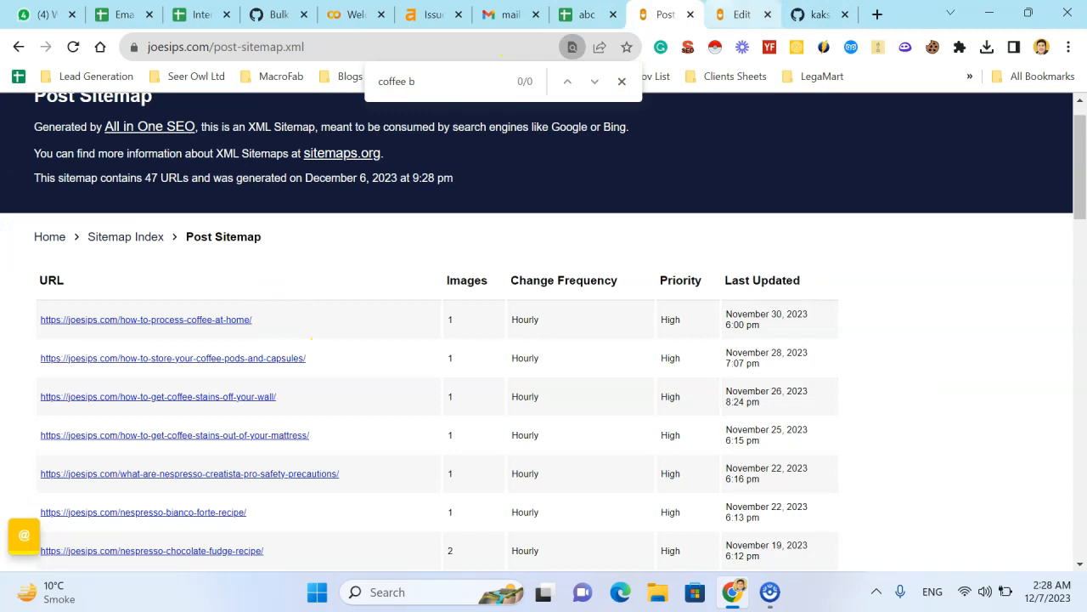
left_click(741, 15)
Step: Examine the introduction and the Key Takeaways list for a phrase that suits an internal link
left_click(474, 408)
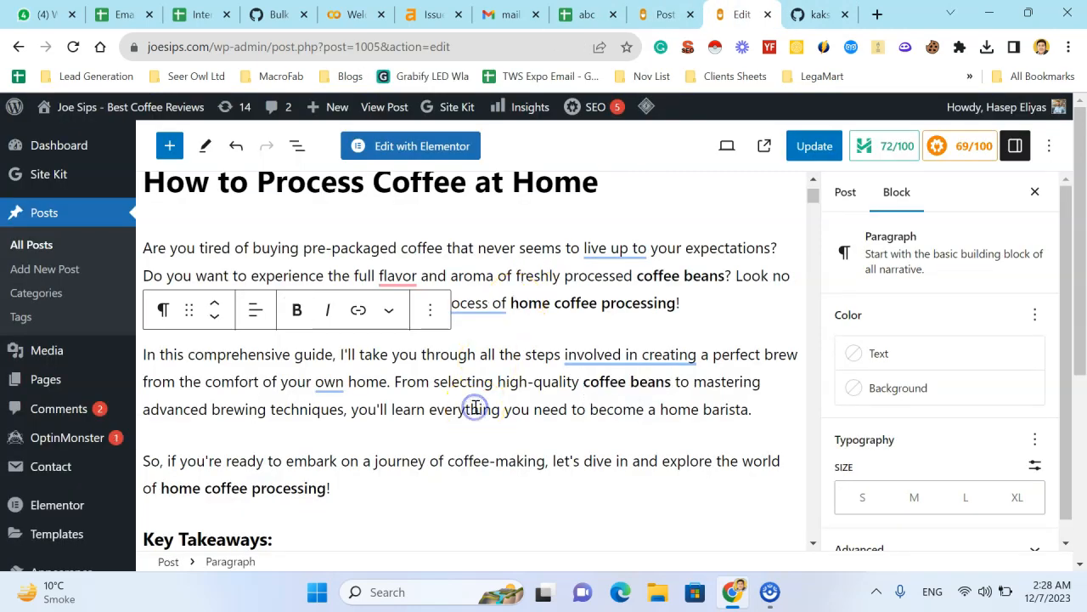
scroll(476, 407, "down", 1)
scroll(476, 411, "down", 2)
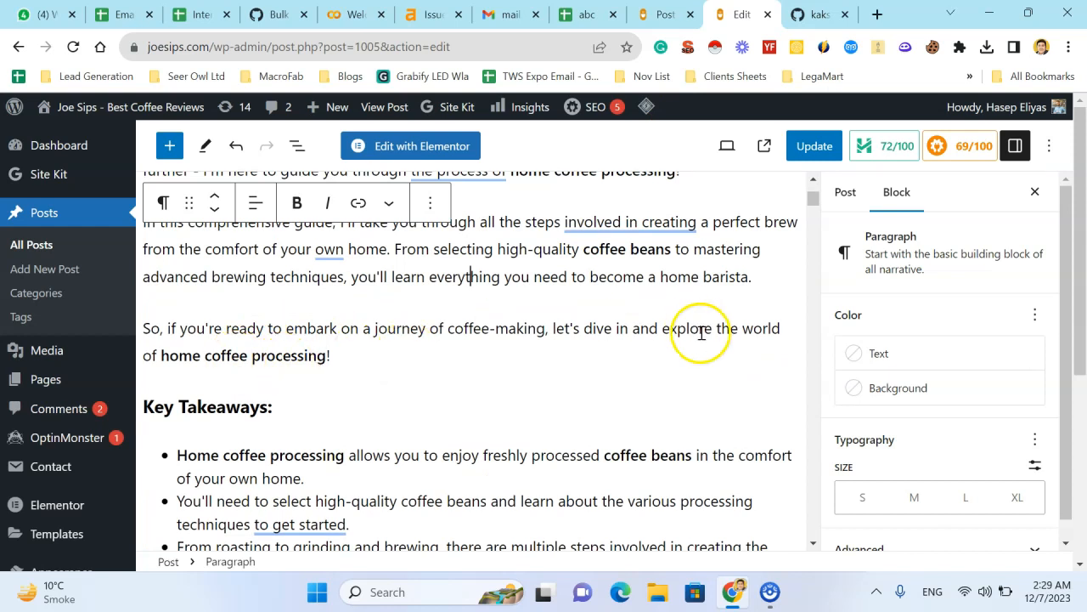
scroll(699, 334, "down", 2)
scroll(702, 336, "down", 1)
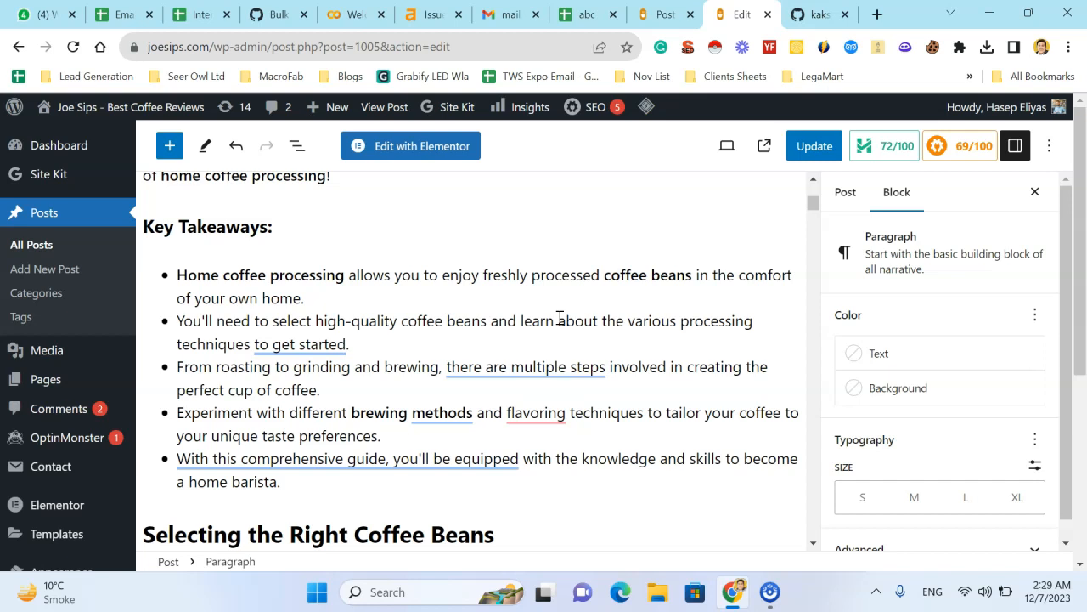
left_click(448, 360)
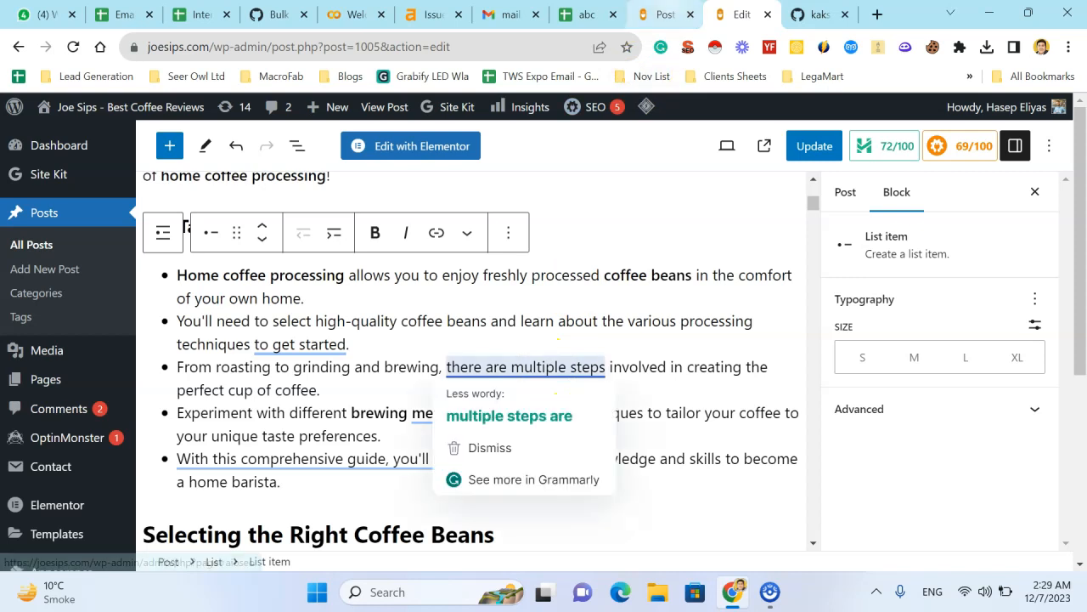
Step: Search the post sitemap for "brew" and copy the address of the how-to-make-cold-brew-coffee-at-home post
key("ctrl+shift+Tab")
key("BackSpace")
type("bew")
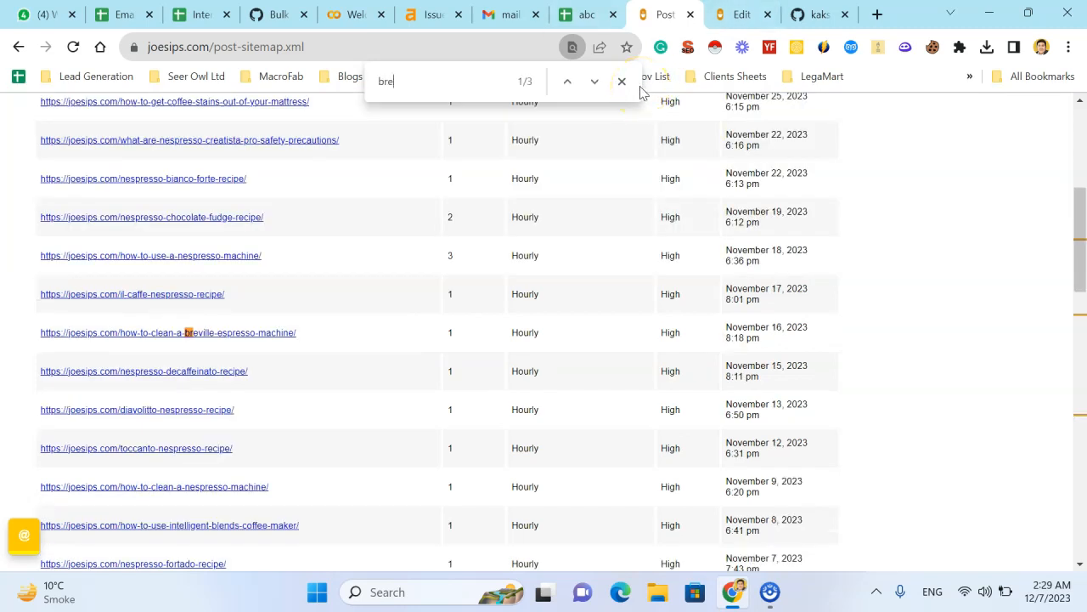
type("w")
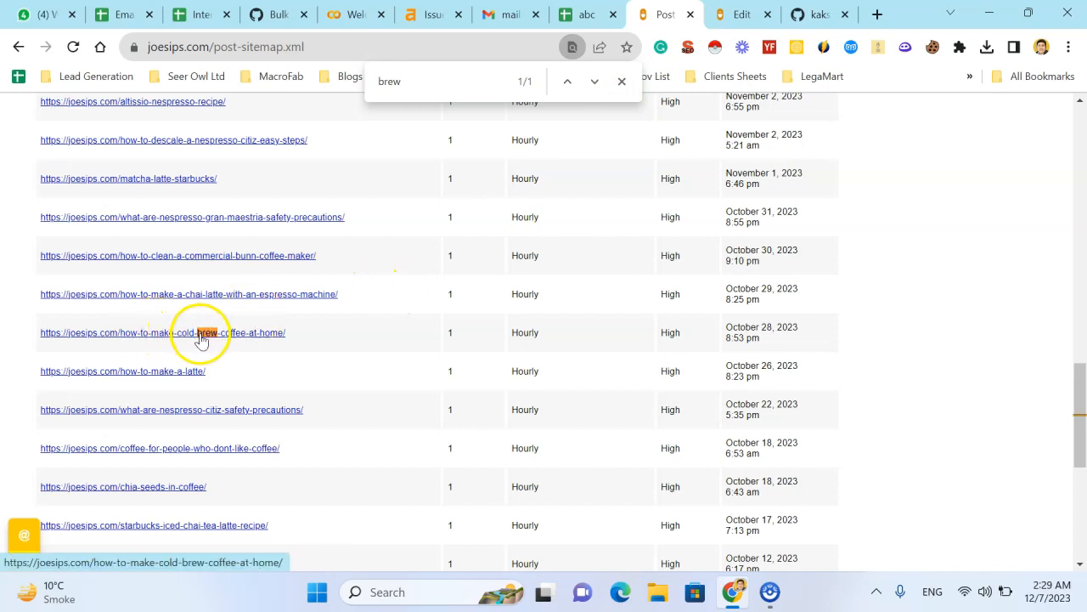
right_click(262, 334)
left_click(340, 451)
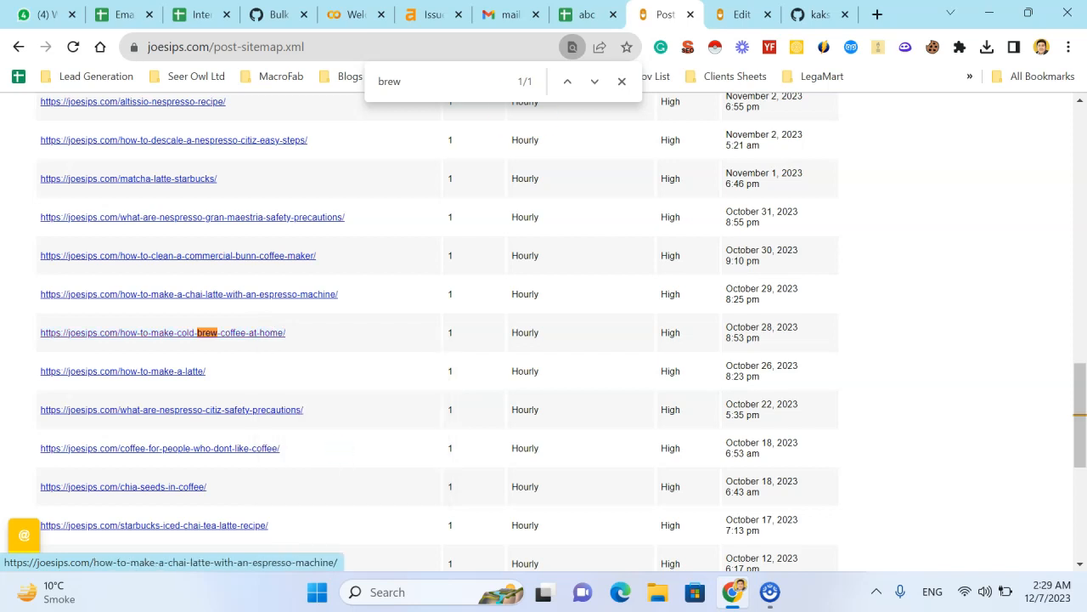
left_click(739, 15)
left_click_drag(352, 414, 480, 414)
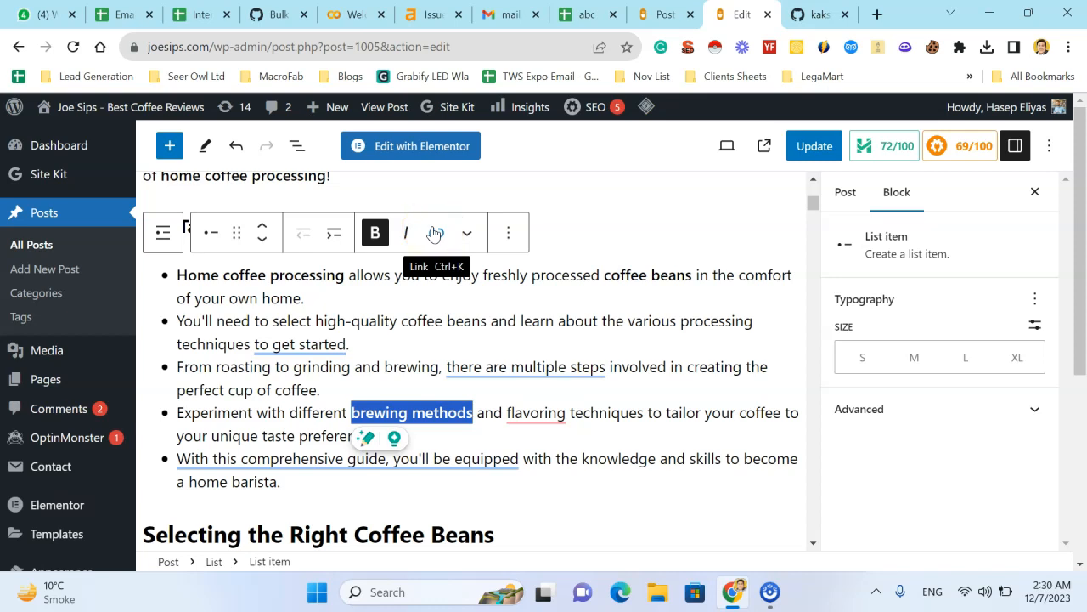
left_click(435, 233)
left_click(447, 205)
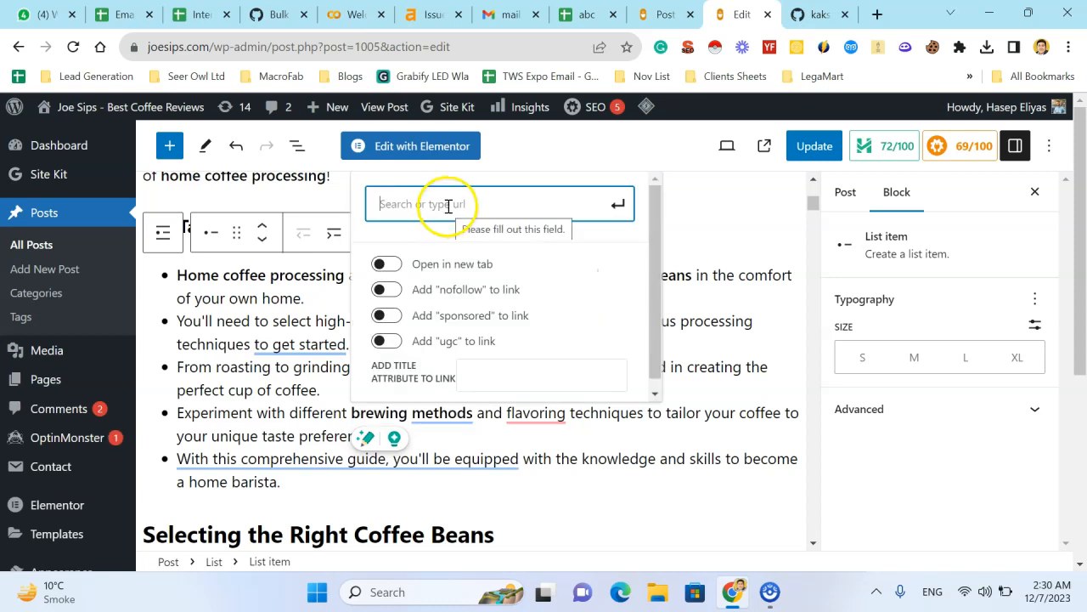
left_click(665, 14)
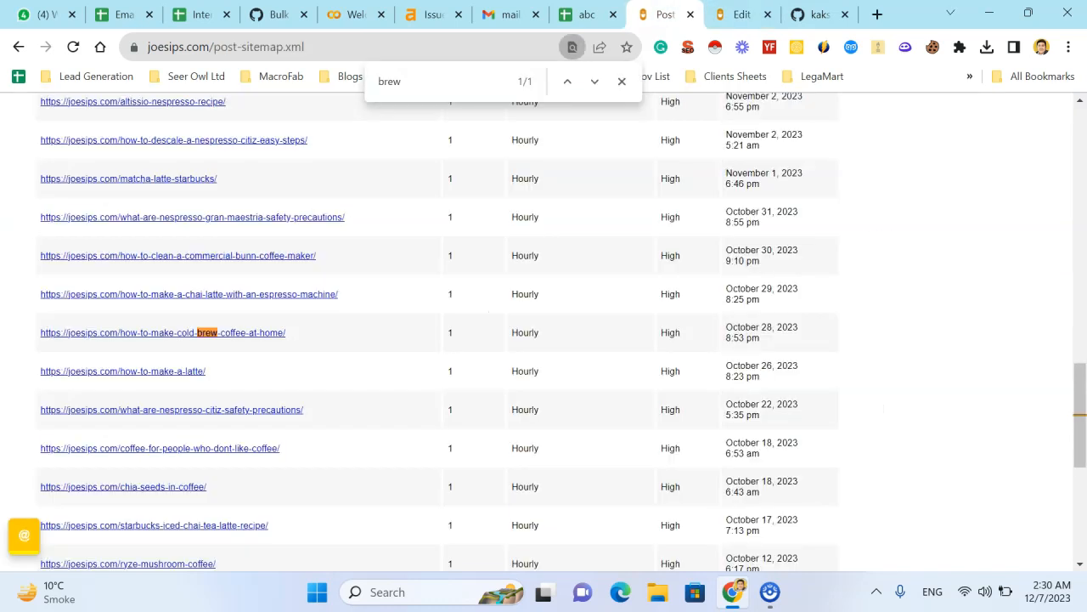
right_click(252, 340)
left_click(311, 459)
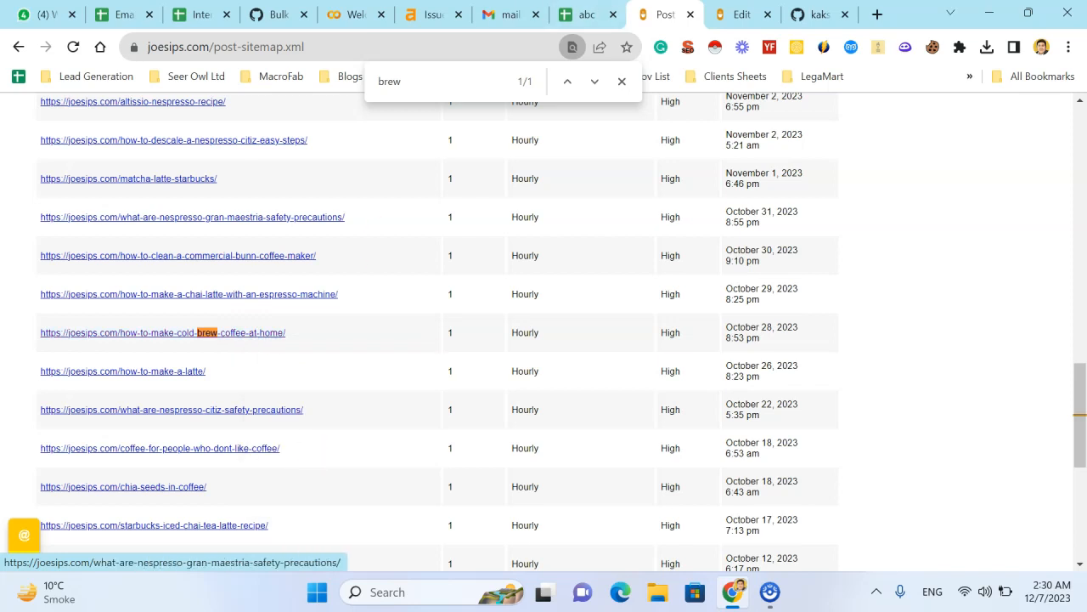
left_click(741, 15)
key("ctrl+v")
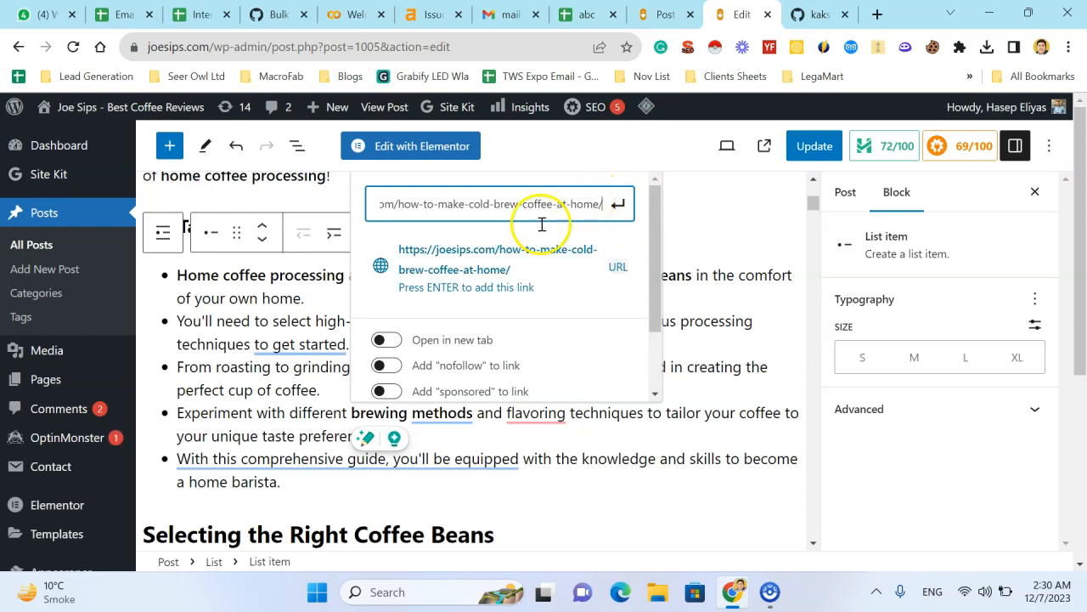
left_click(623, 214)
left_click(654, 393)
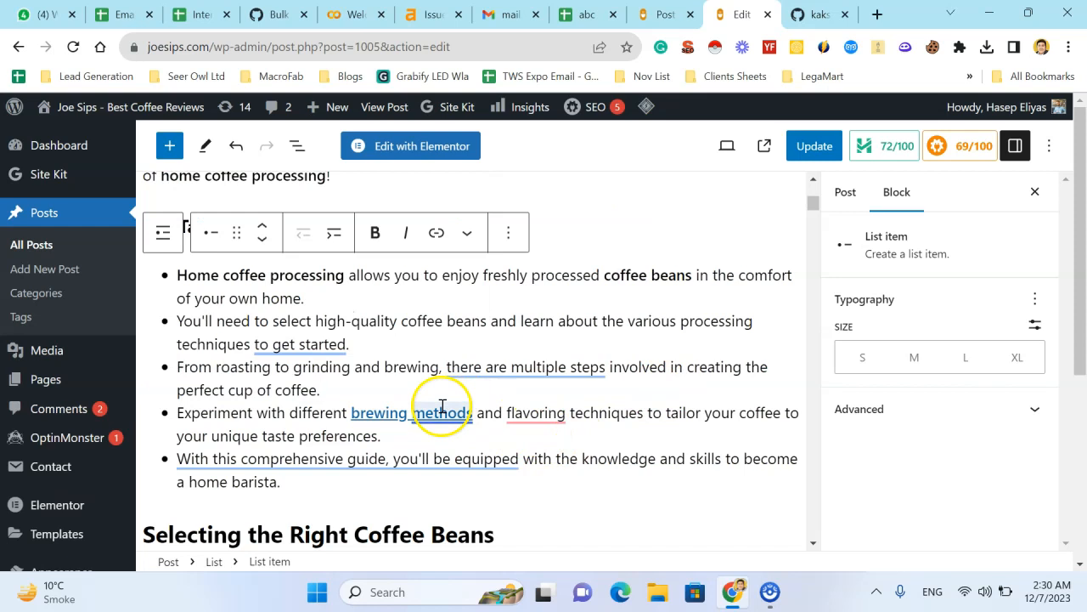
mouse_move(444, 411)
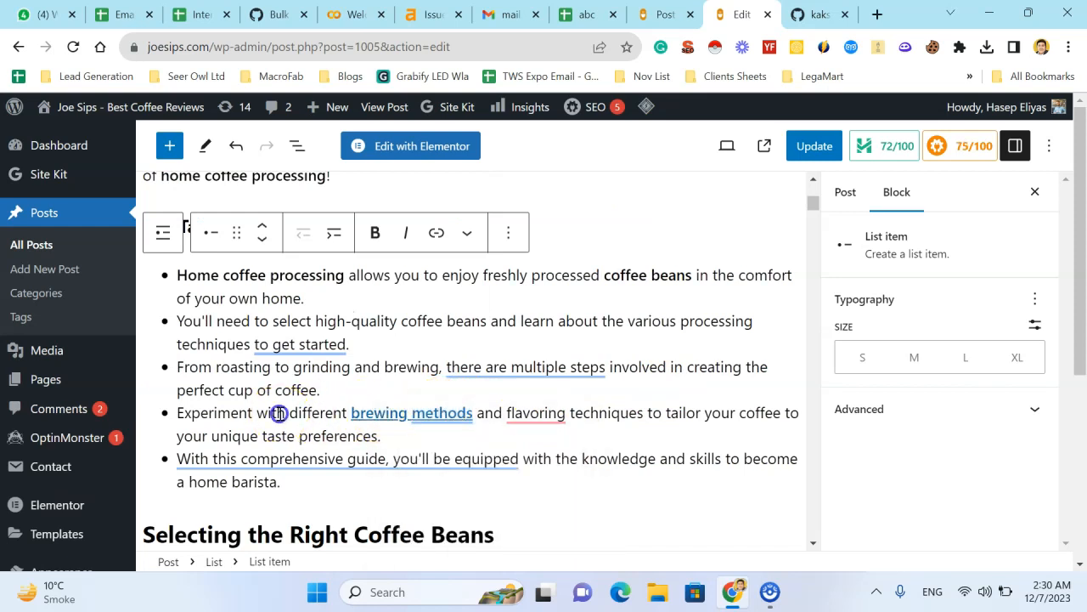
left_click(700, 436)
Step: Examine the bean selection sections and the Green vs. Roasted Coffee Beans table for further linkable phrases, checking them against the post sitemap
scroll(701, 438, "down", 1)
scroll(701, 437, "down", 3)
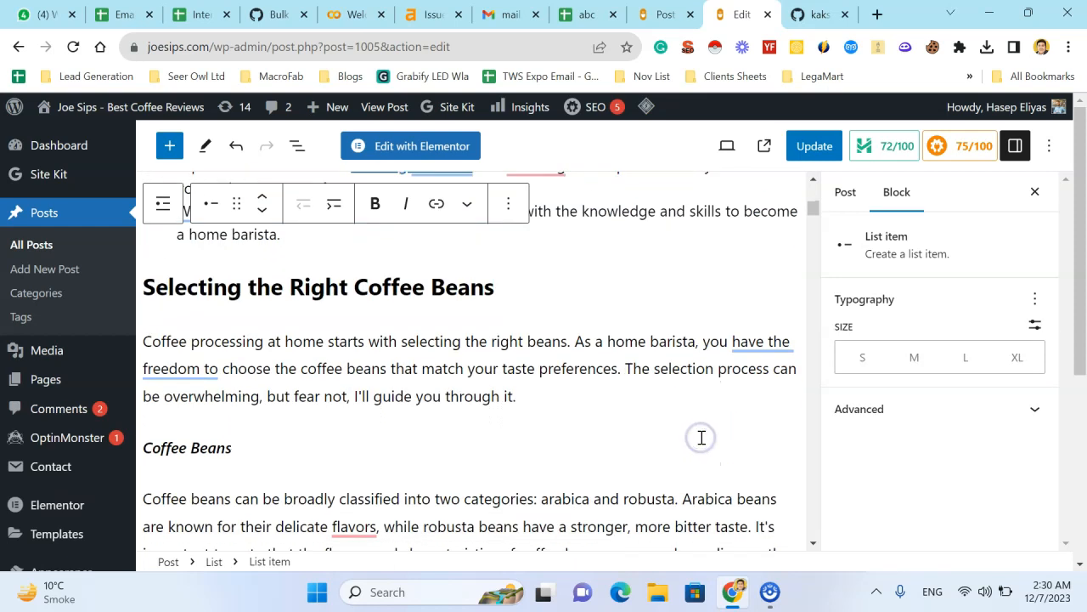
scroll(700, 434, "down", 2)
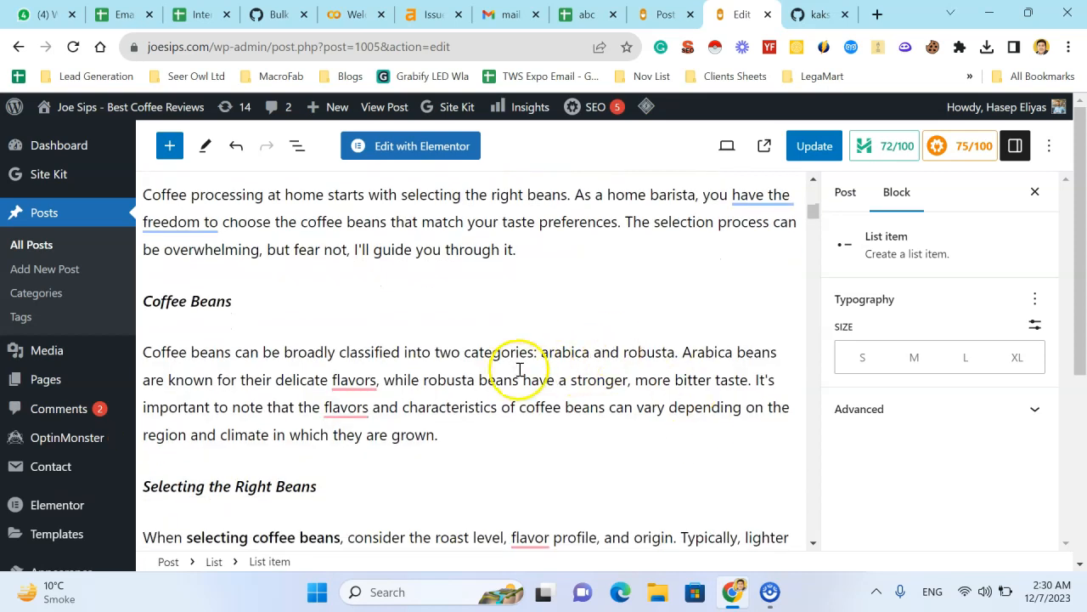
scroll(522, 399, "down", 3)
scroll(523, 397, "down", 5)
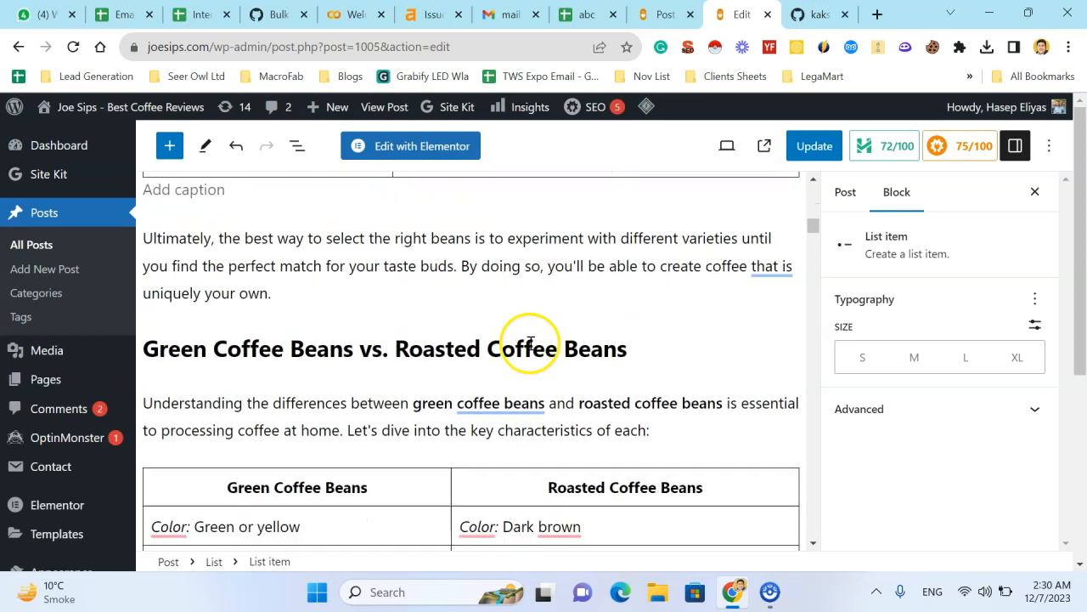
scroll(601, 375, "down", 2)
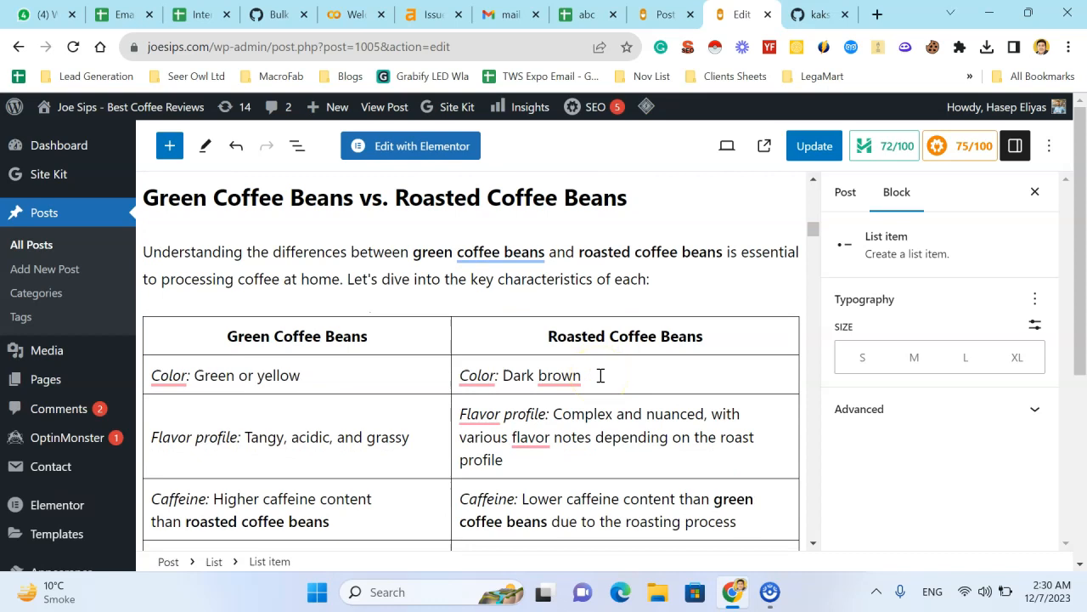
scroll(601, 375, "down", 2)
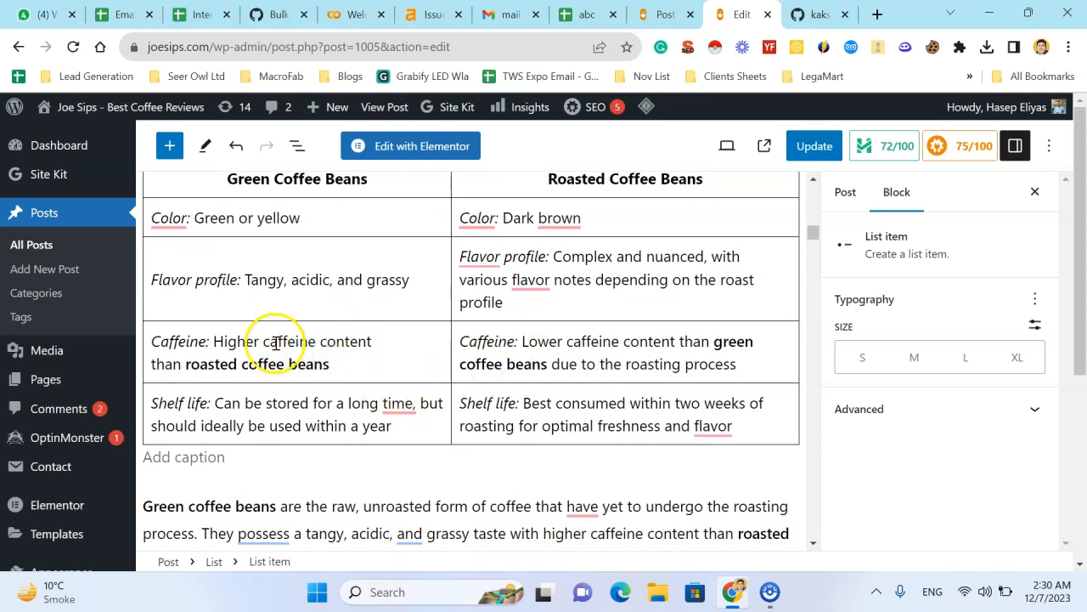
double_click(228, 342)
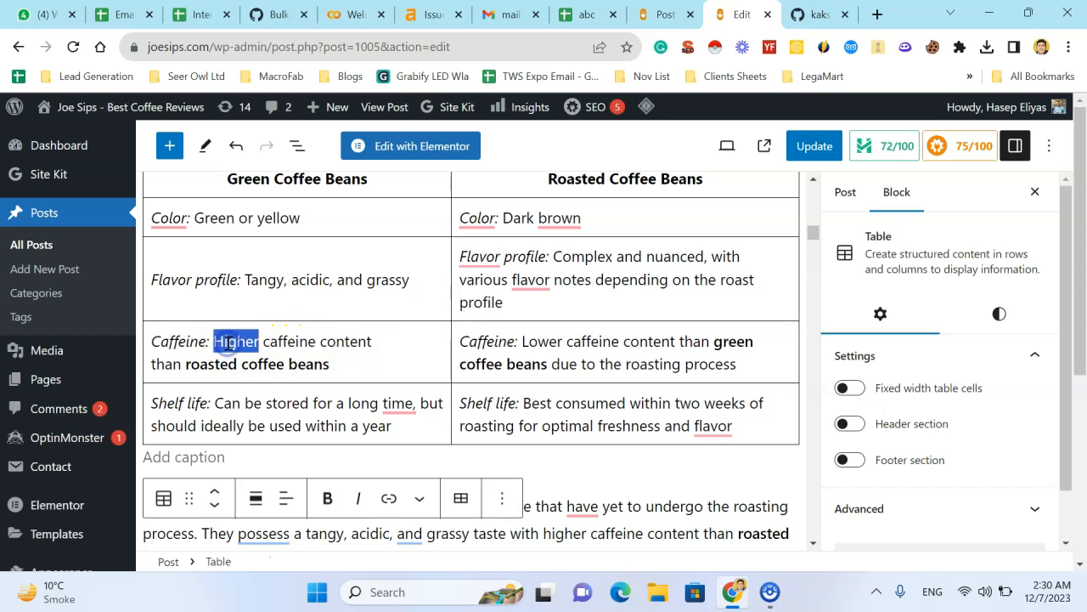
double_click(481, 301)
left_click(561, 363)
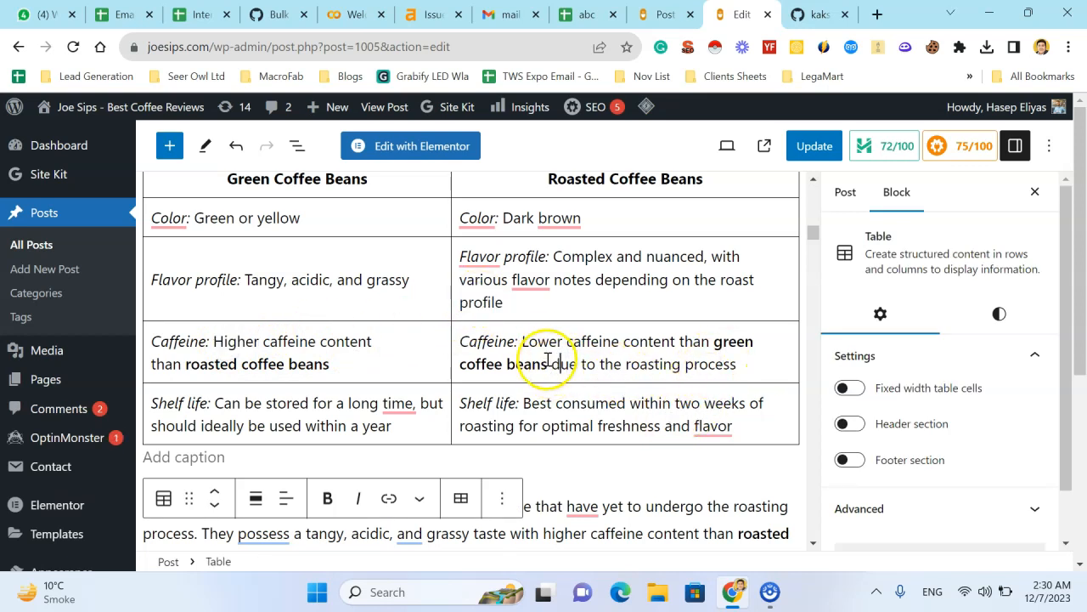
left_click(345, 406)
scroll(345, 406, "down", 1)
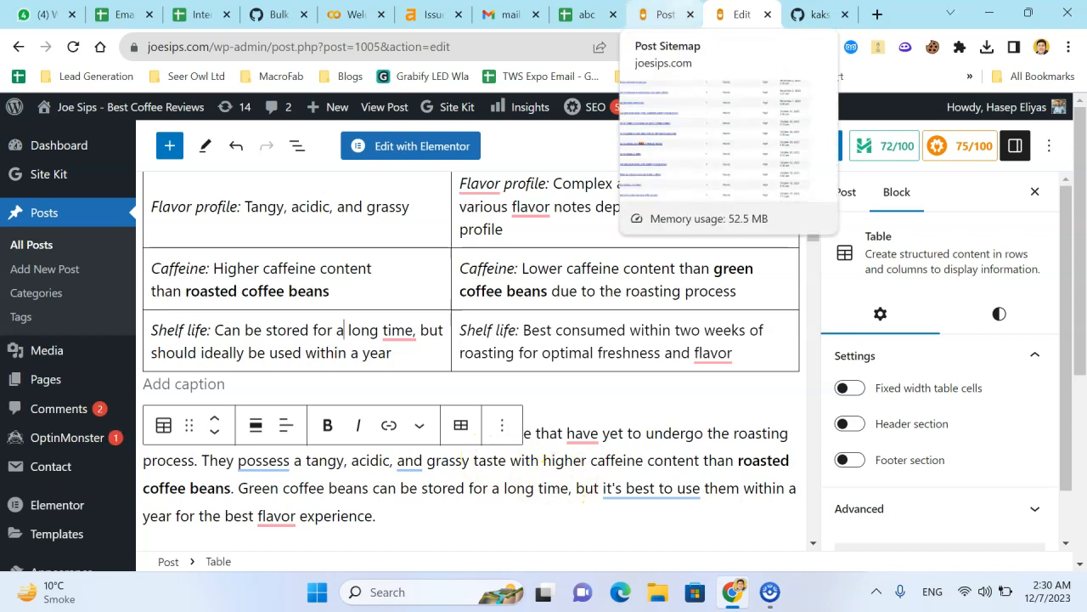
left_click(662, 15)
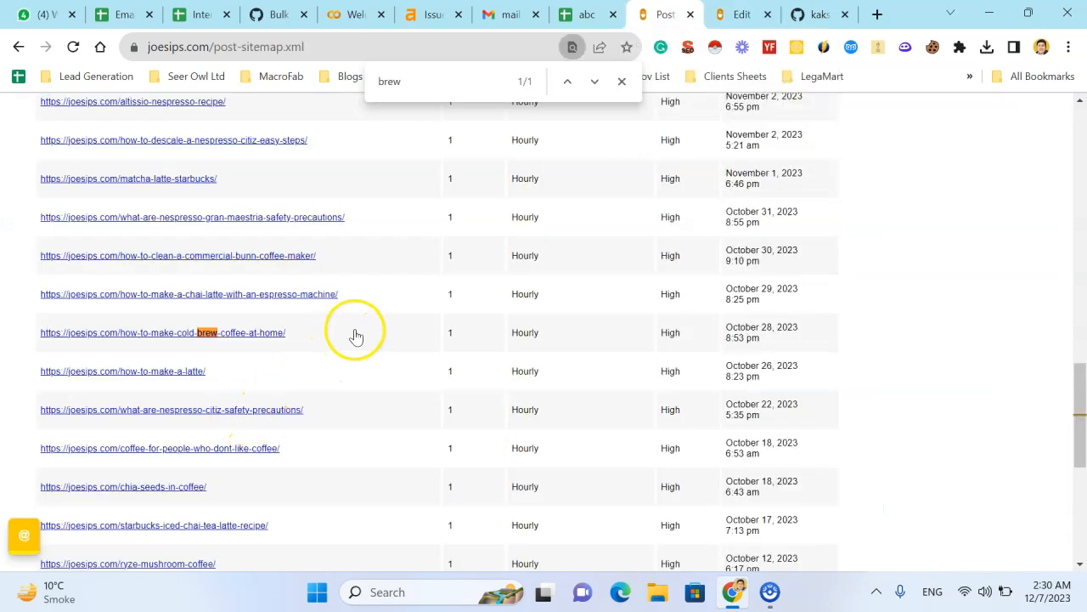
left_click(742, 15)
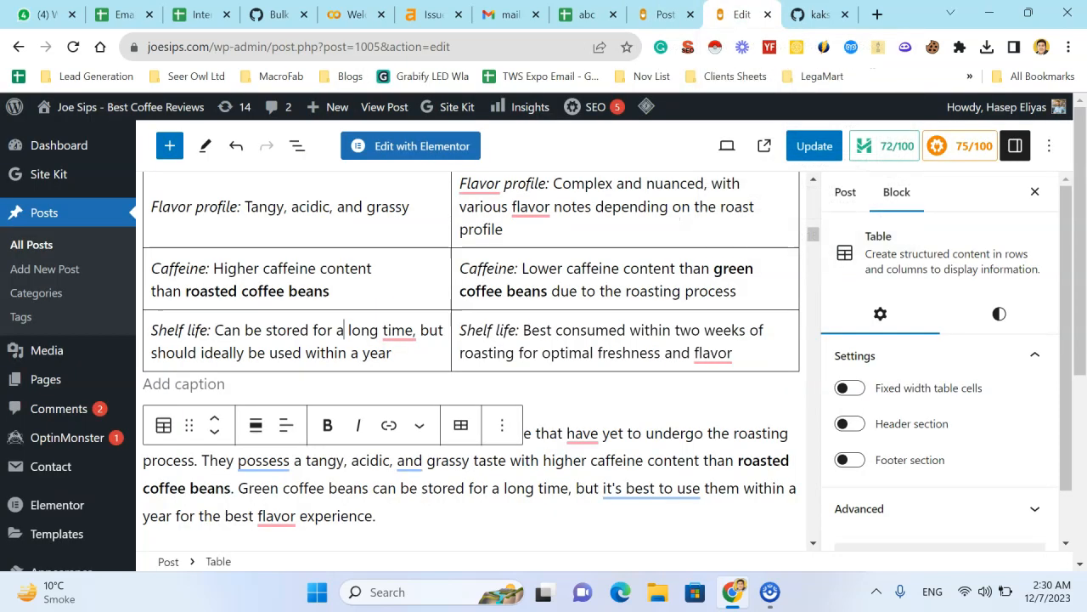